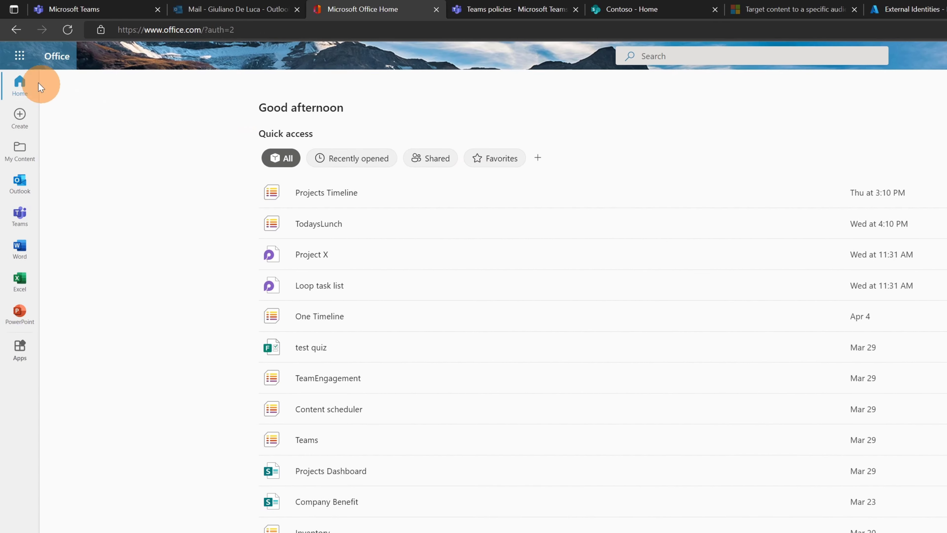
# Step: Open the Microsoft Teams admin center from the Microsoft 365 admin center
pyautogui.click(26, 67)
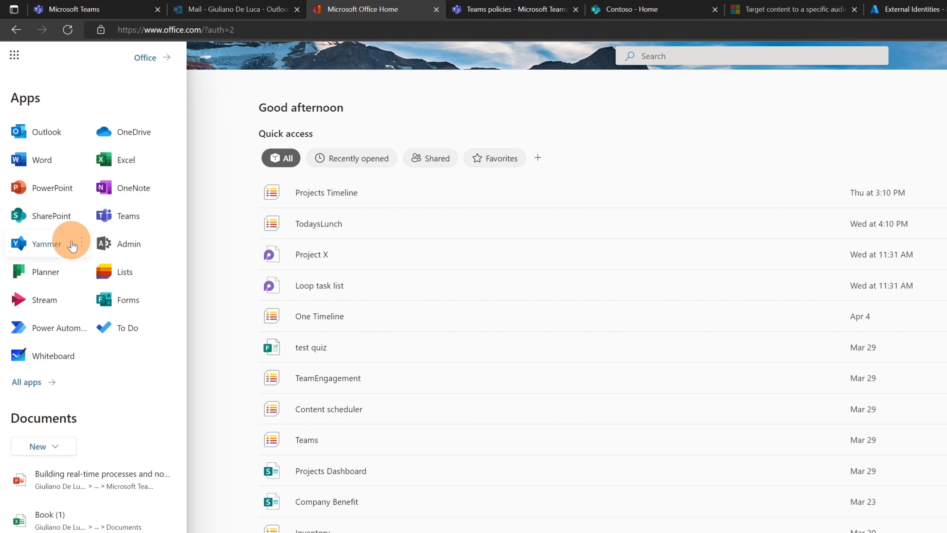
pyautogui.click(124, 246)
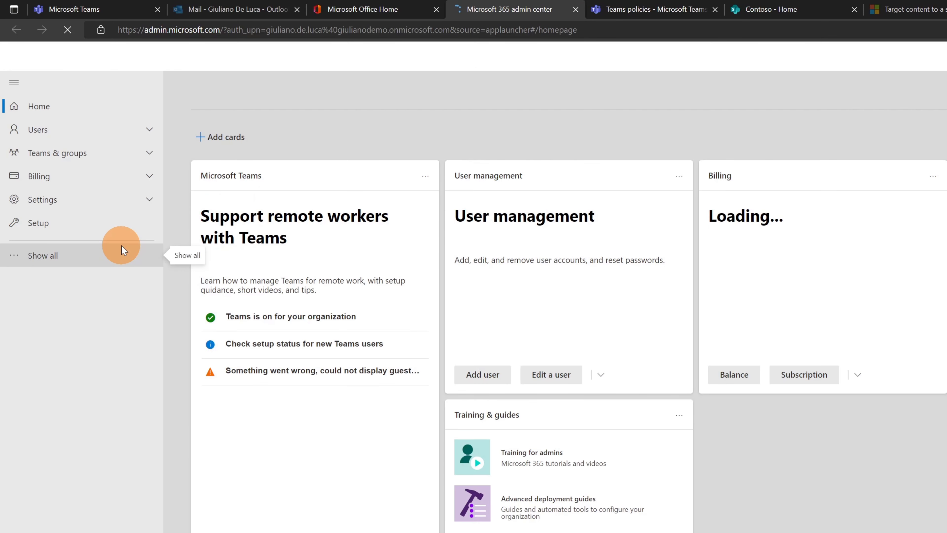
pyautogui.click(66, 261)
pyautogui.scroll(-5, 58, 306)
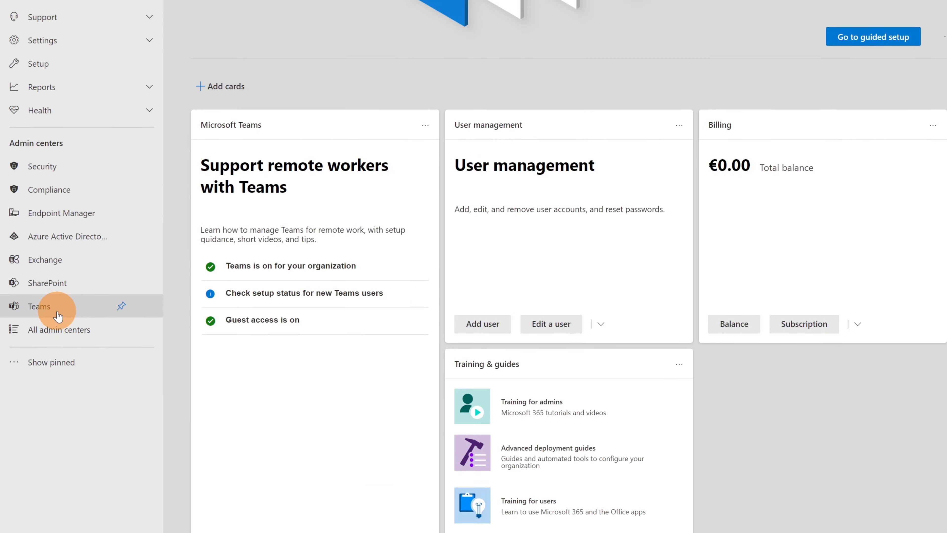
pyautogui.click(45, 290)
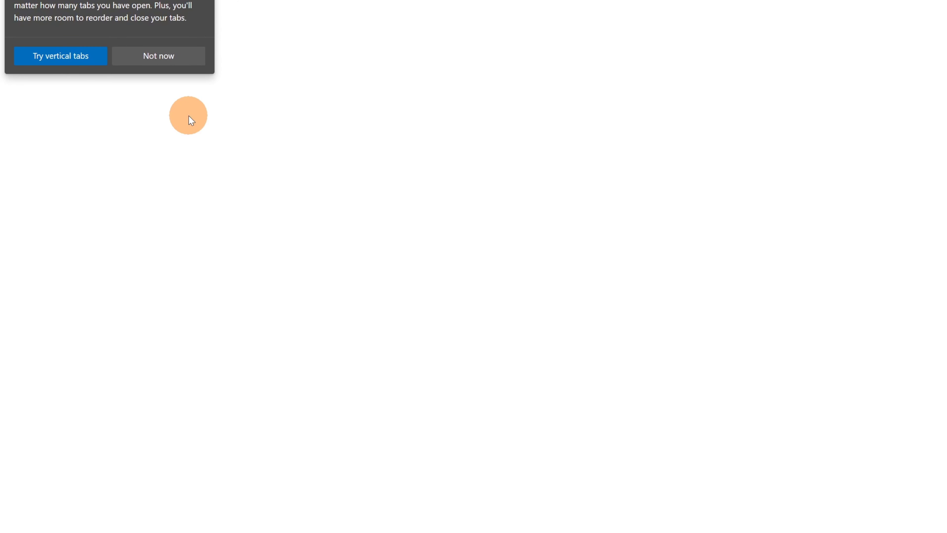
pyautogui.click(133, 228)
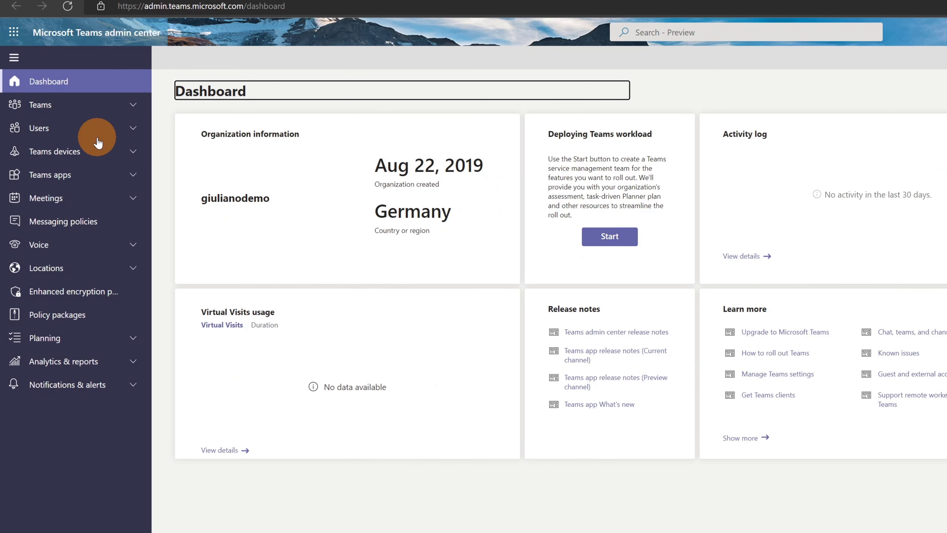
# Step: Open the Global (Org-wide default) Teams policy and examine its private and shared channel settings
pyautogui.click(83, 110)
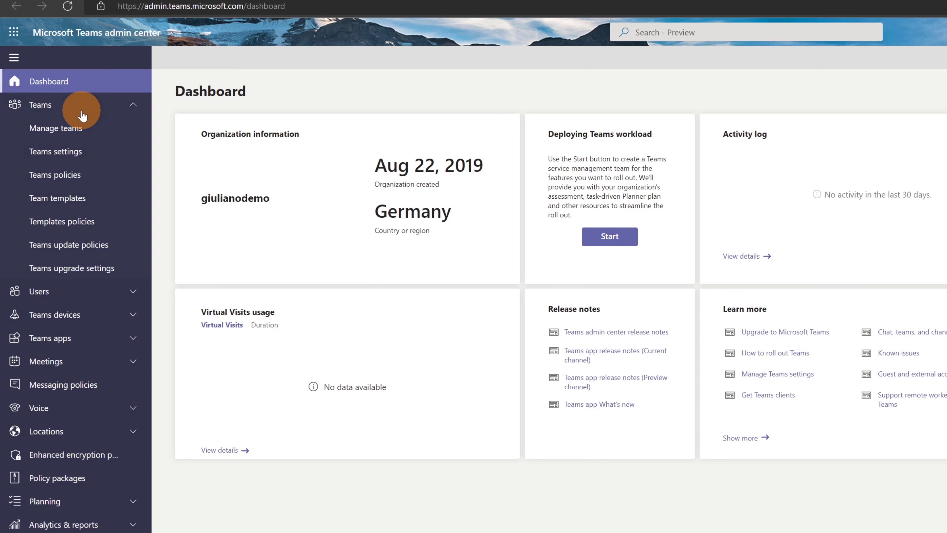
pyautogui.click(35, 177)
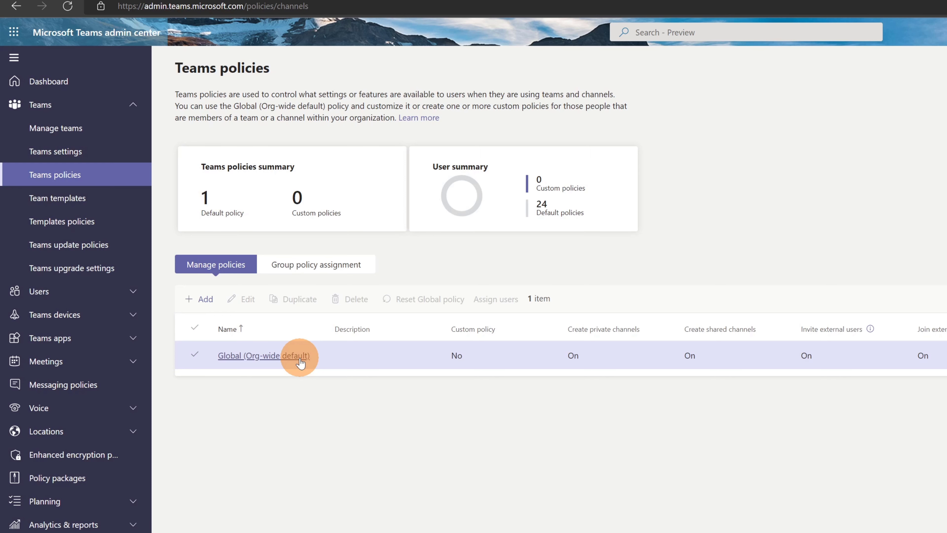
pyautogui.click(301, 357)
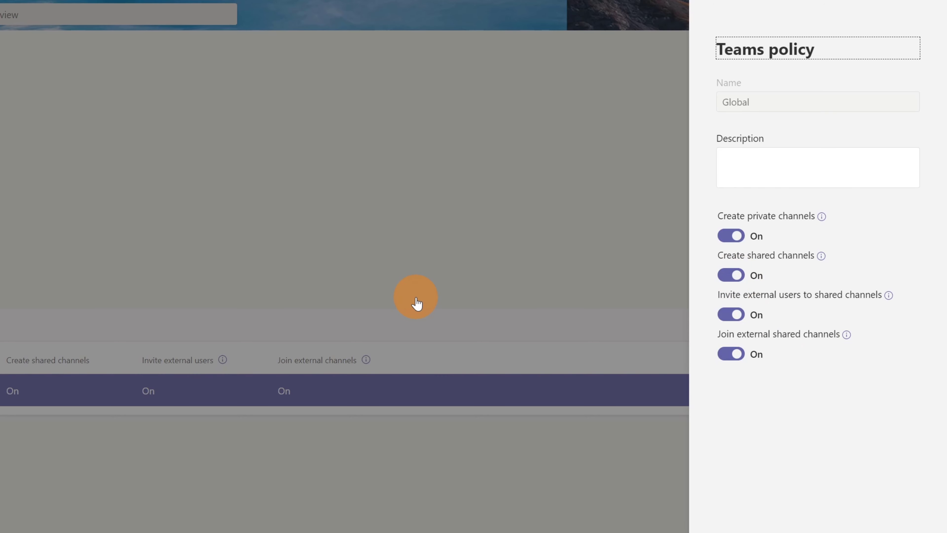
# Step: Switch to Microsoft Teams and open the management page of the Project Alpha - Engine shared channel
pyautogui.click(541, 523)
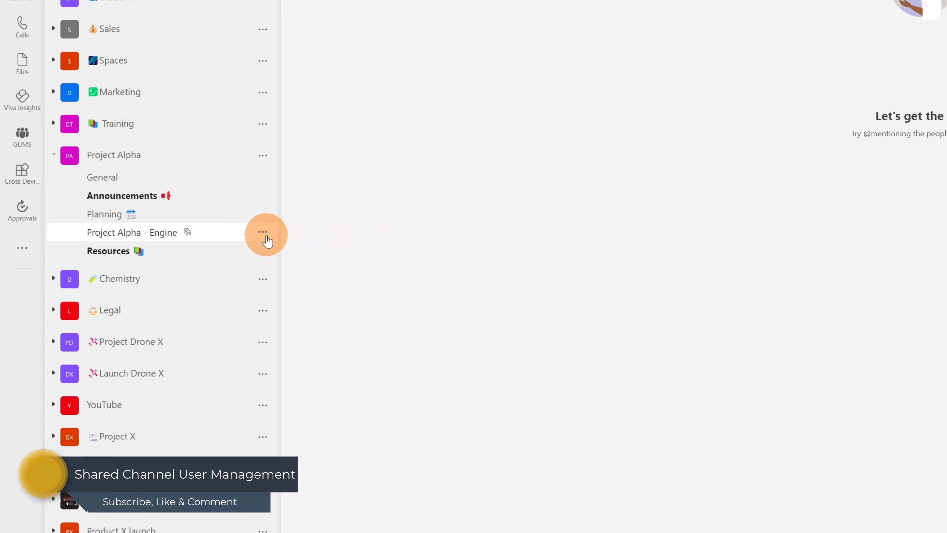
pyautogui.click(267, 241)
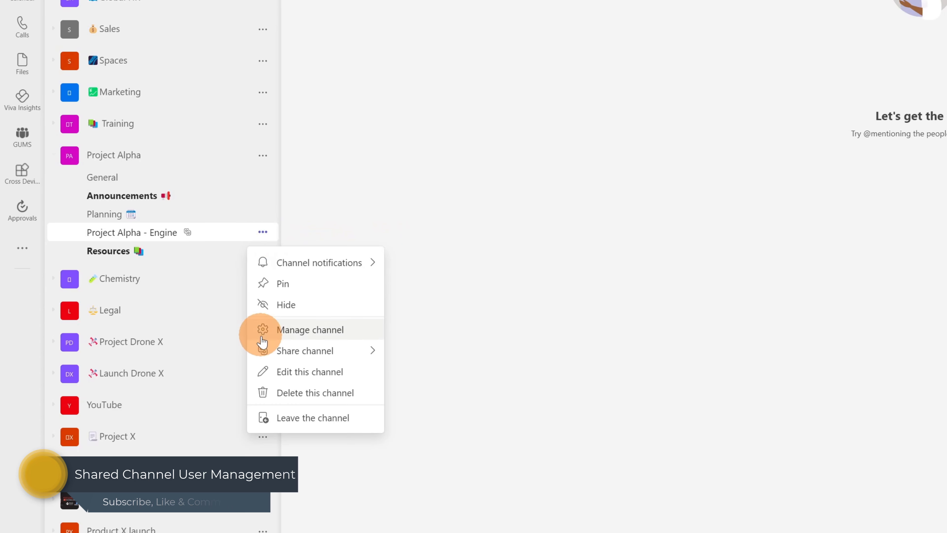
pyautogui.moveTo(268, 349)
pyautogui.click(275, 330)
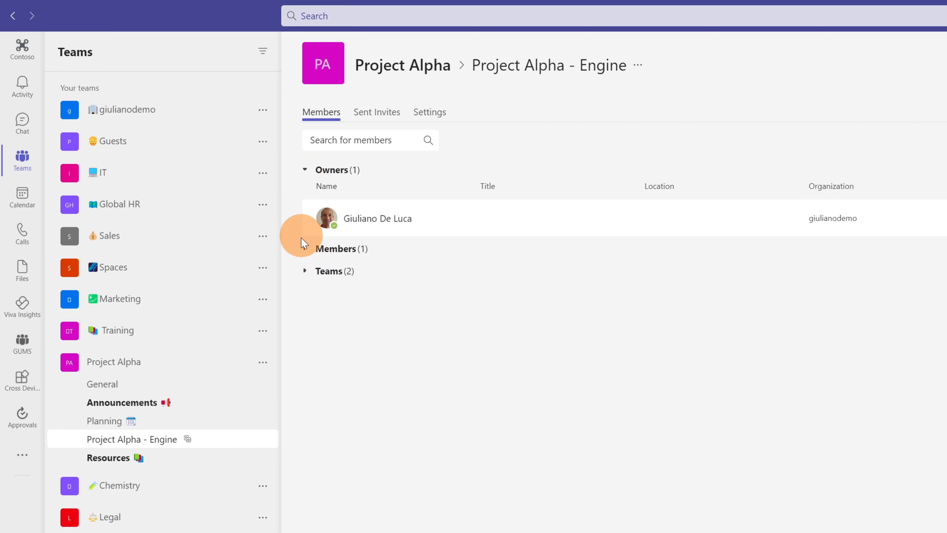
# Step: Examine the channel's members and the teams it is shared with, including the member list of the Project Alpha team
pyautogui.click(305, 248)
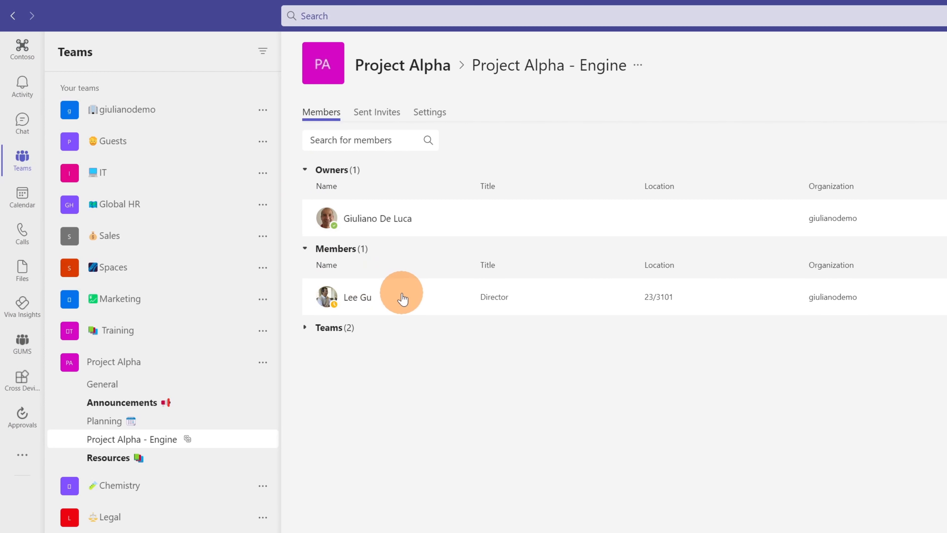
pyautogui.moveTo(401, 296)
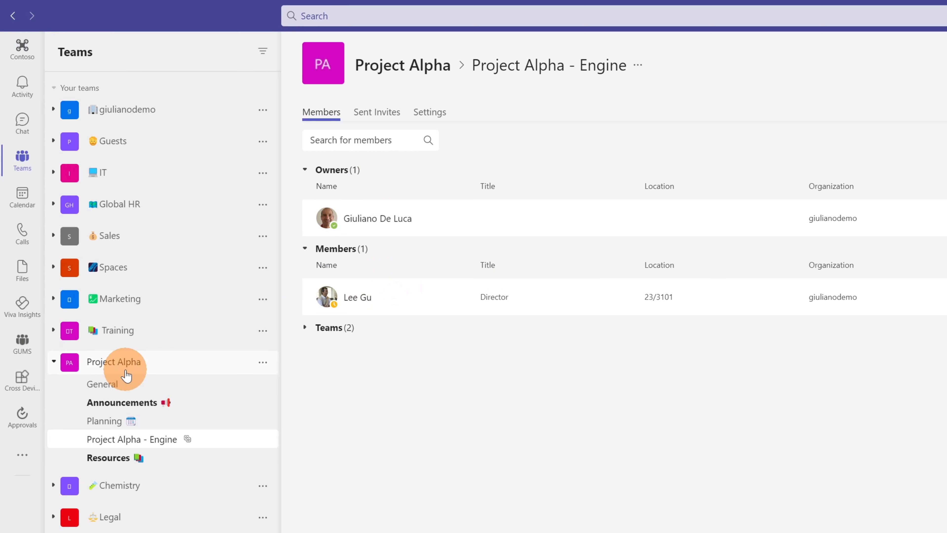
pyautogui.click(305, 329)
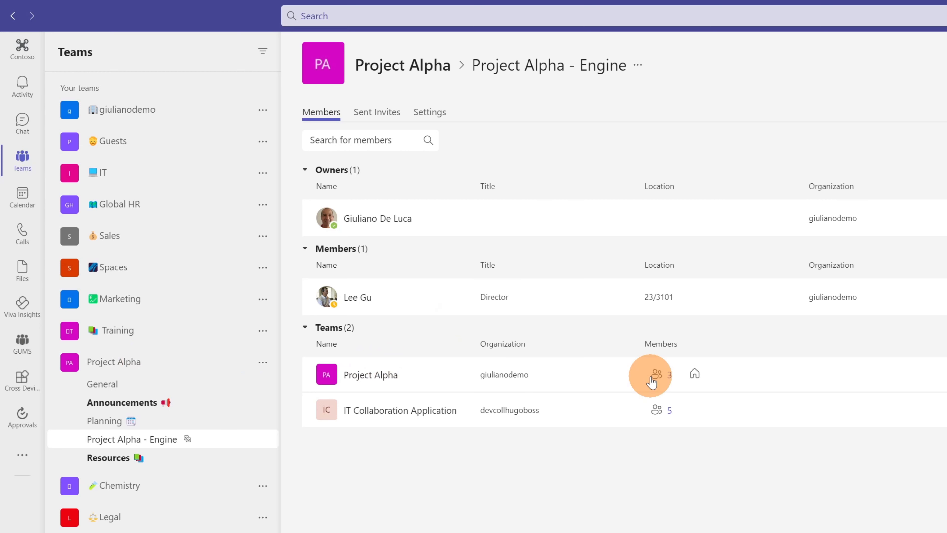
pyautogui.click(669, 380)
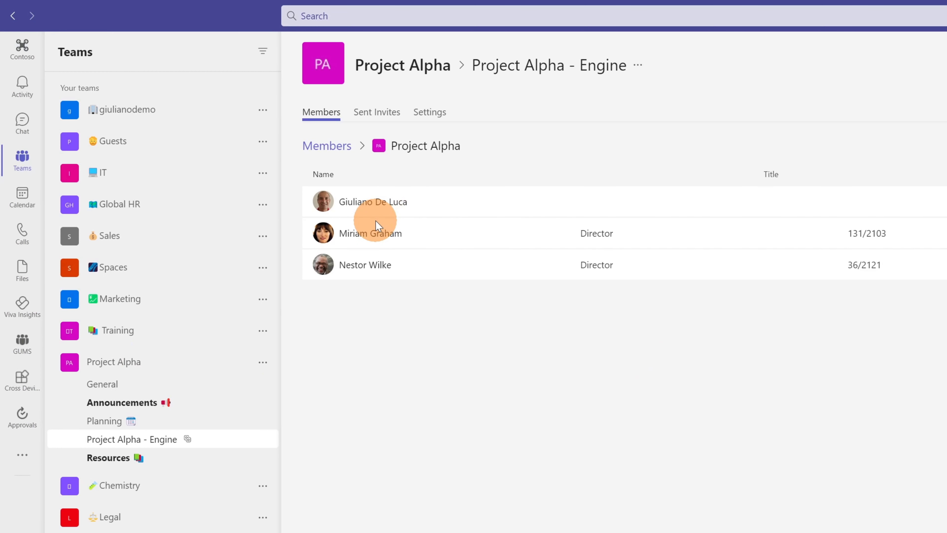
pyautogui.click(335, 157)
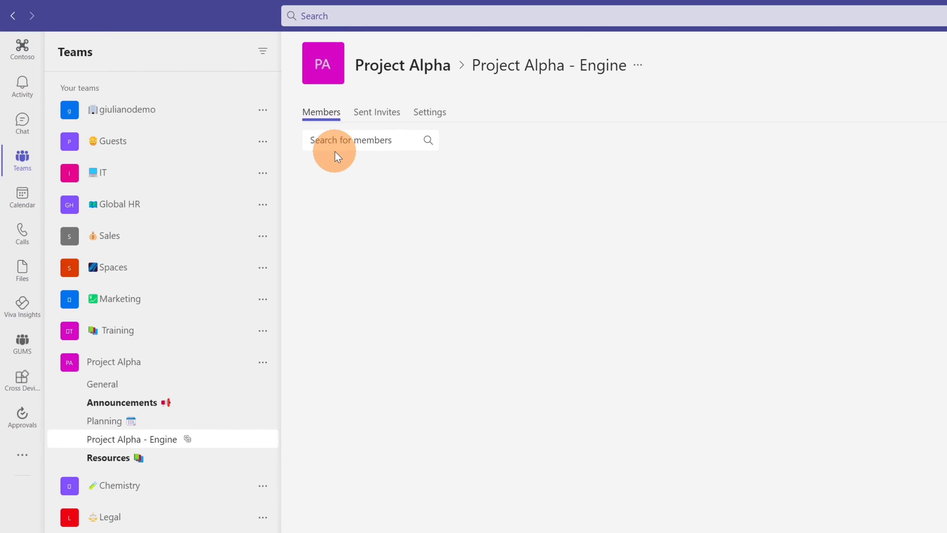
pyautogui.click(309, 249)
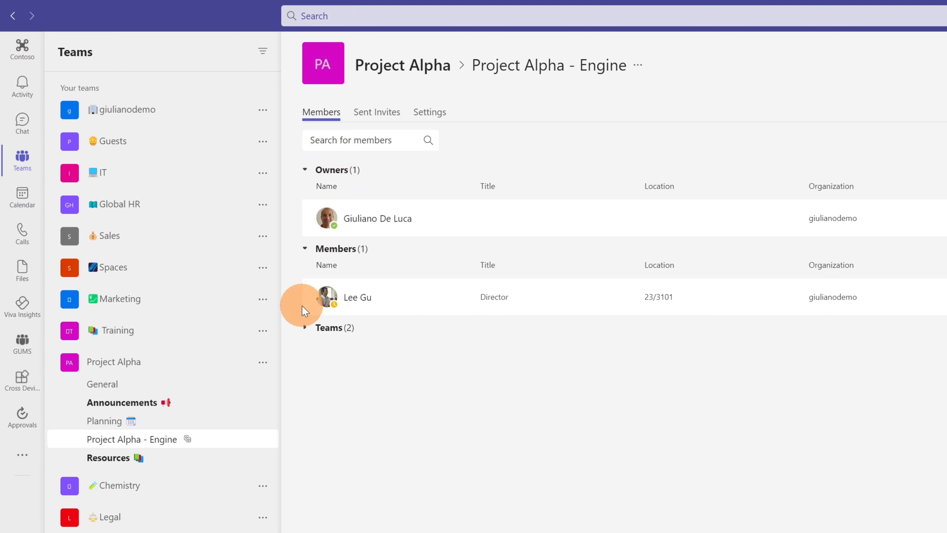
pyautogui.click(305, 327)
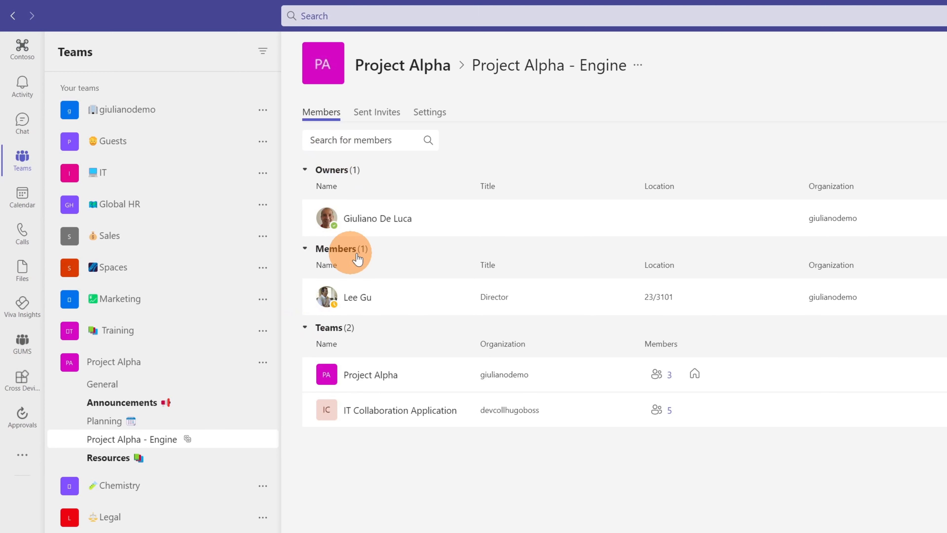
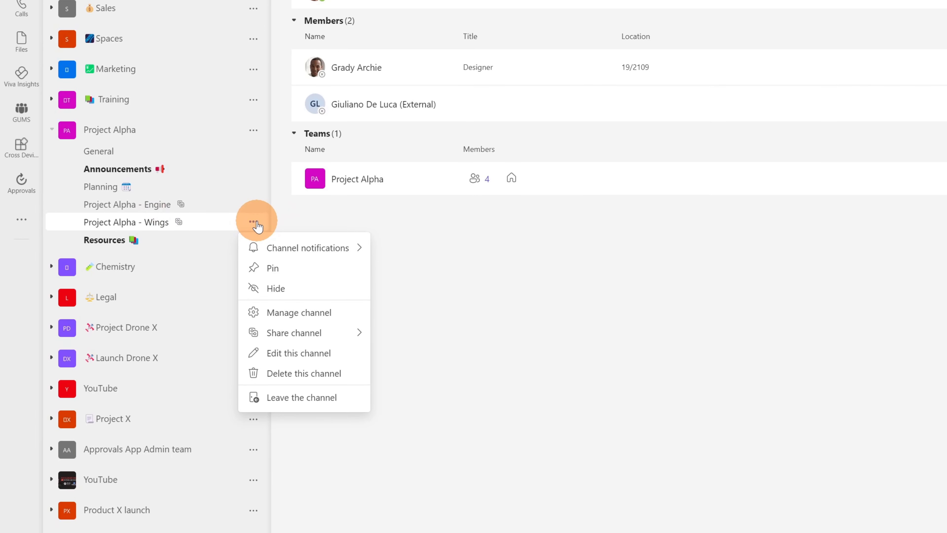
# Step: Share the Project Alpha - Wings channel with a team by sending an invite to the HR Manager as team owner
pyautogui.moveTo(322, 392)
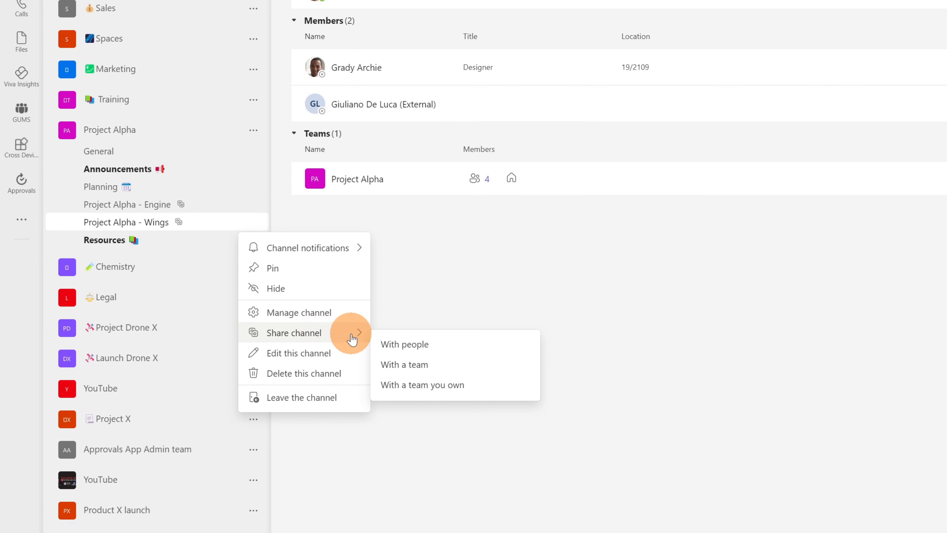
pyautogui.click(444, 367)
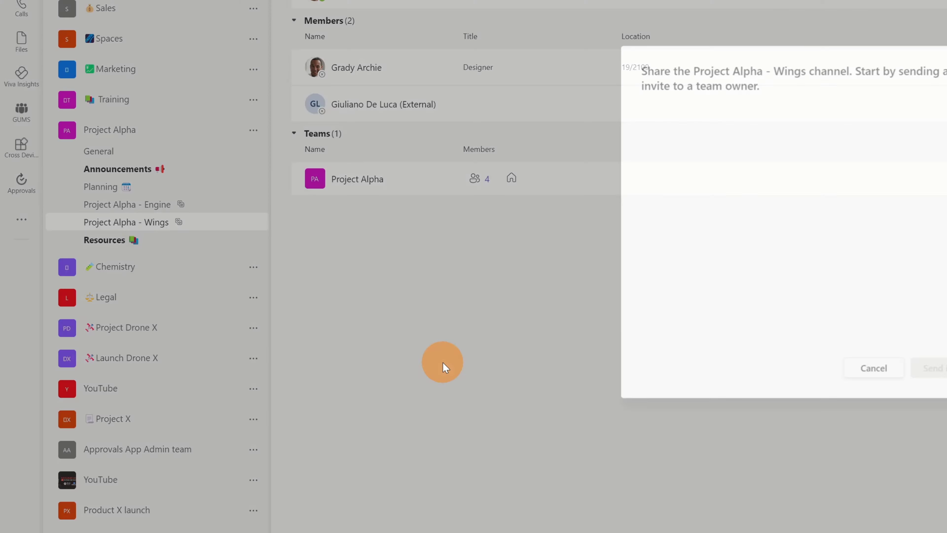
pyautogui.click(503, 195)
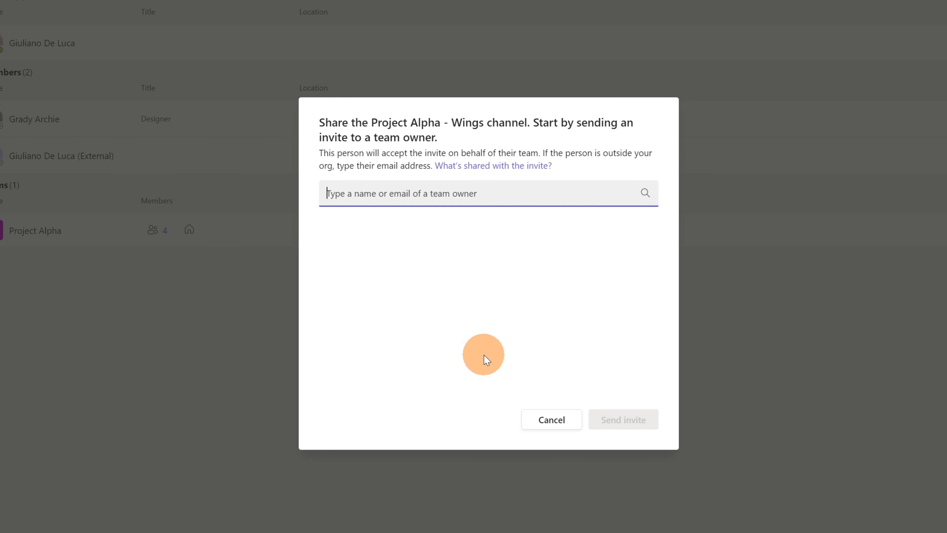
pyautogui.write('diego')
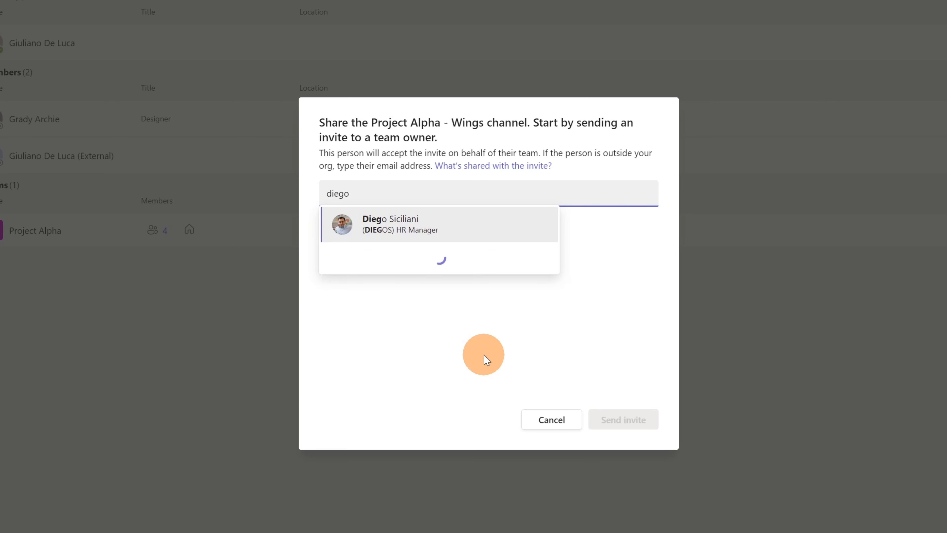
pyautogui.click(425, 216)
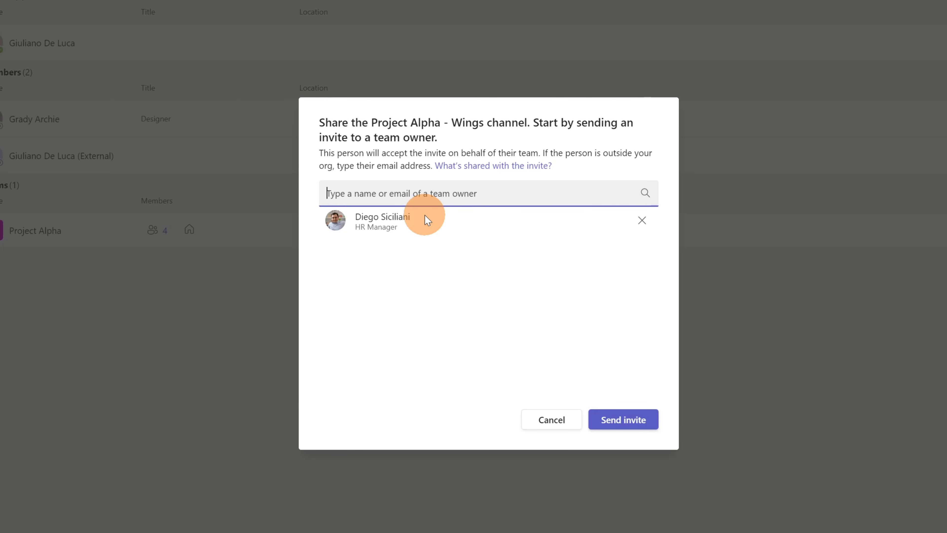
pyautogui.click(621, 422)
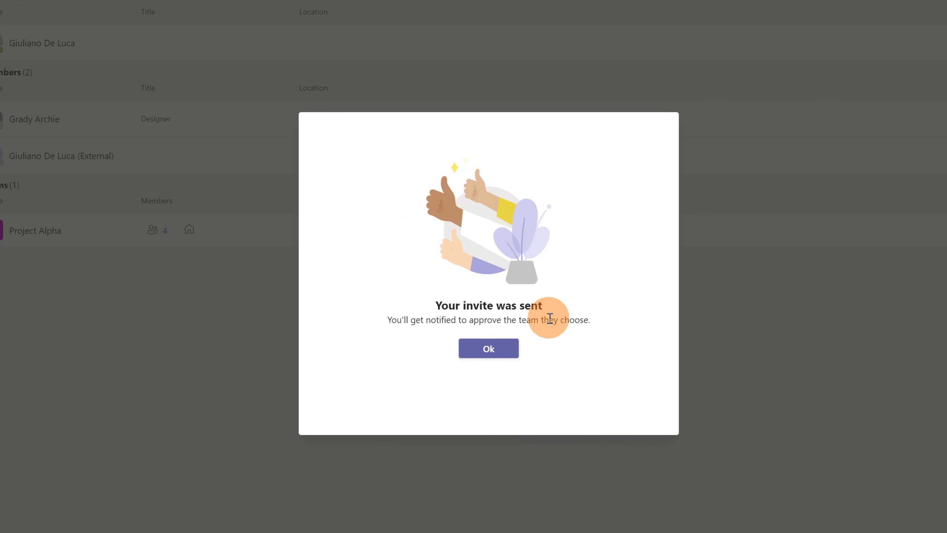
pyautogui.click(467, 349)
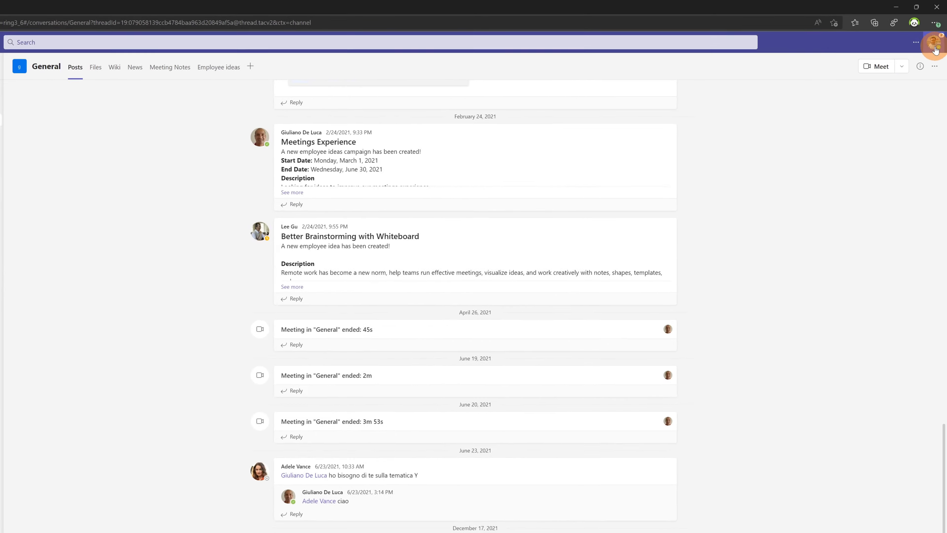
# Step: From the invited team owner's account, accept the Project Alpha - Wings invite and add the channel to the Global HR team
pyautogui.click(929, 37)
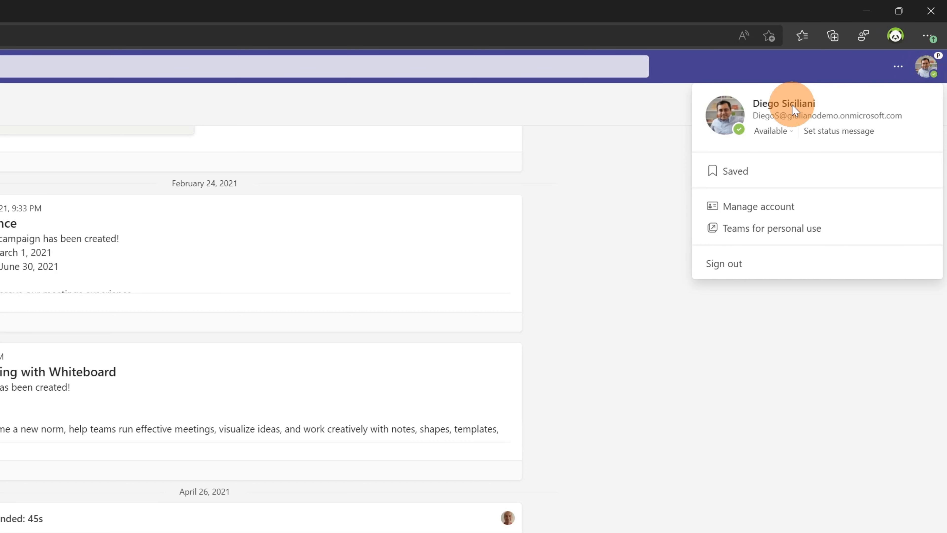
pyautogui.click(581, 123)
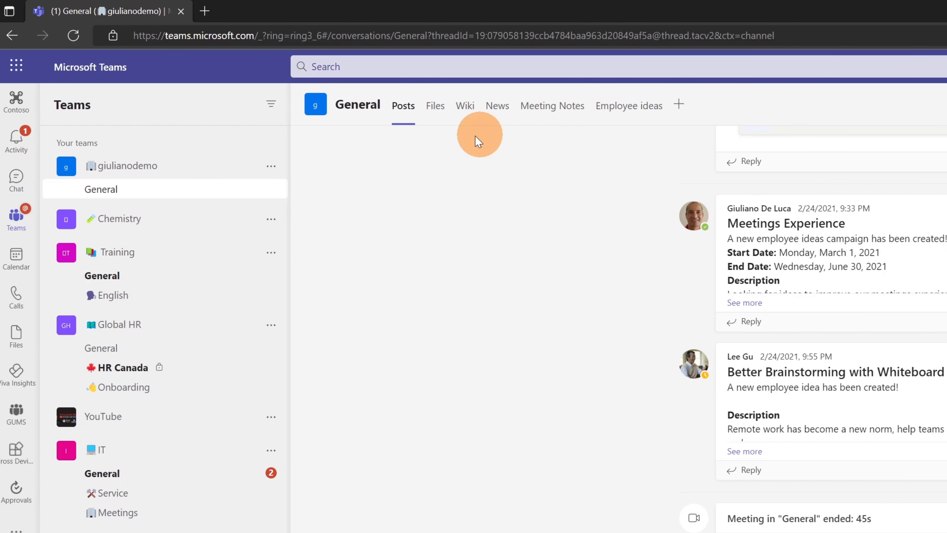
pyautogui.click(22, 137)
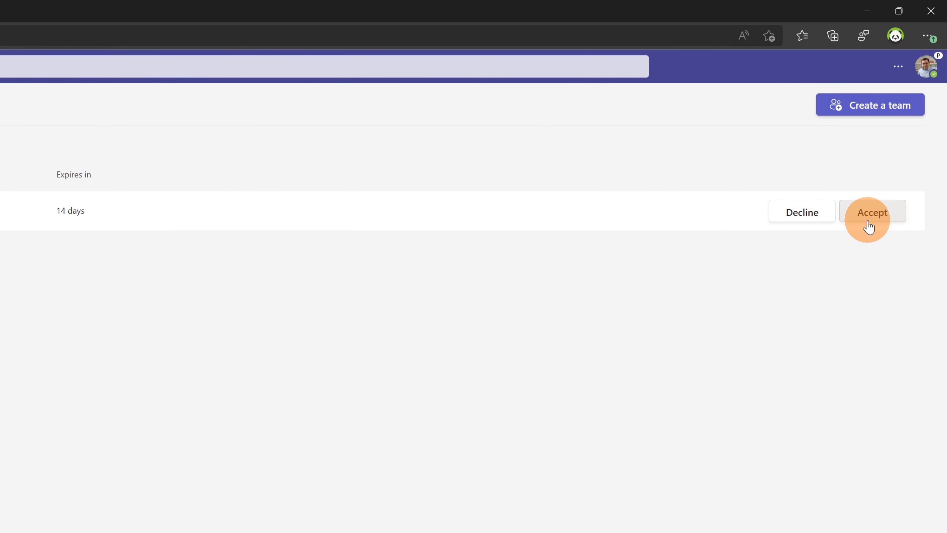
pyautogui.click(869, 226)
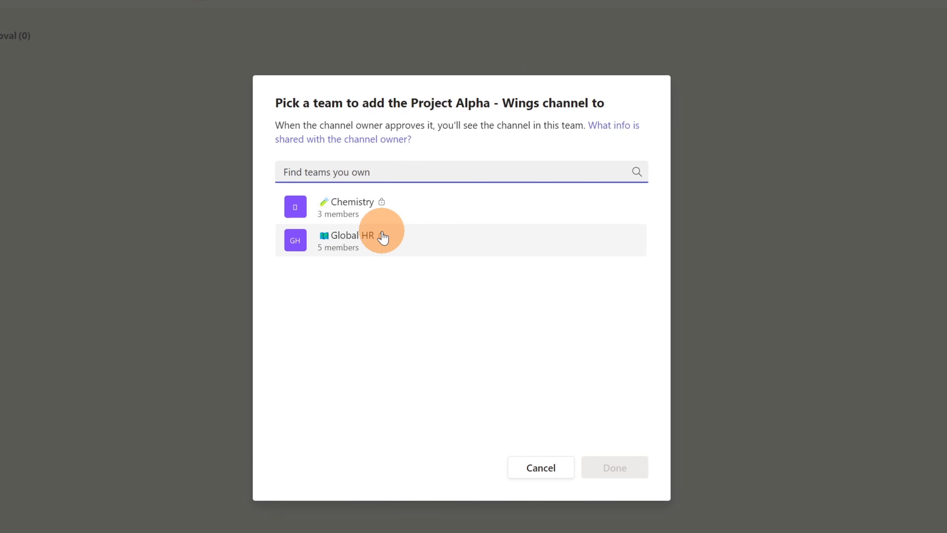
pyautogui.click(347, 241)
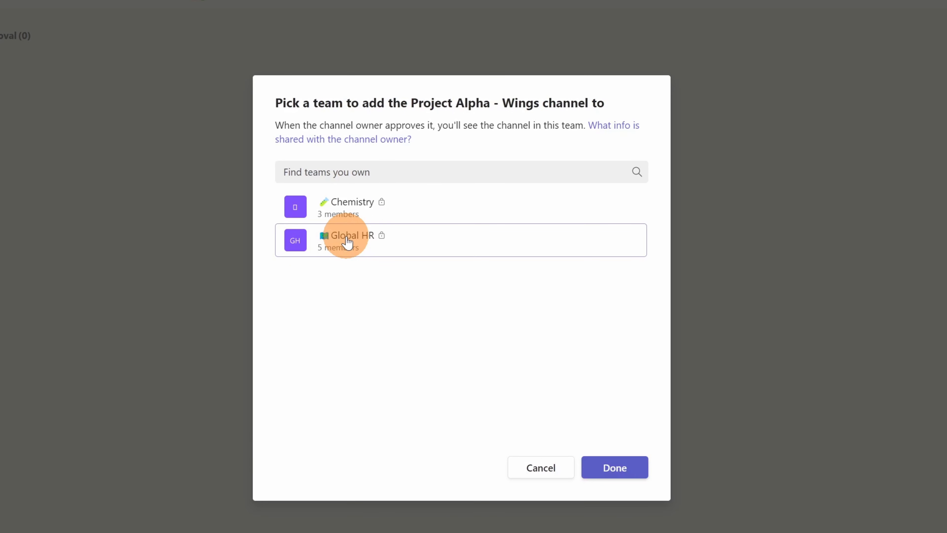
pyautogui.click(613, 473)
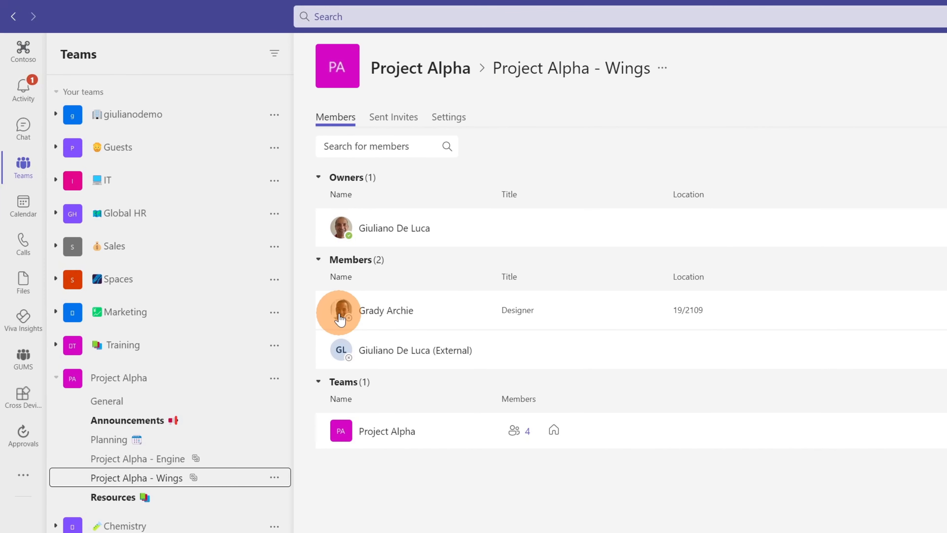
# Step: Back in the channel owner's account, open the accepted-invite notification and examine the pending Global HR request's expiry and members
pyautogui.click(30, 93)
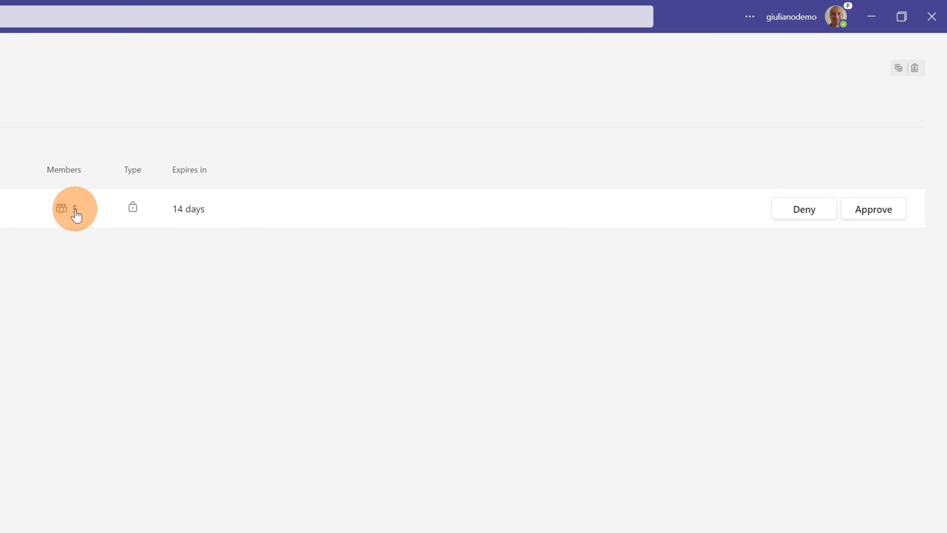
pyautogui.moveTo(210, 210)
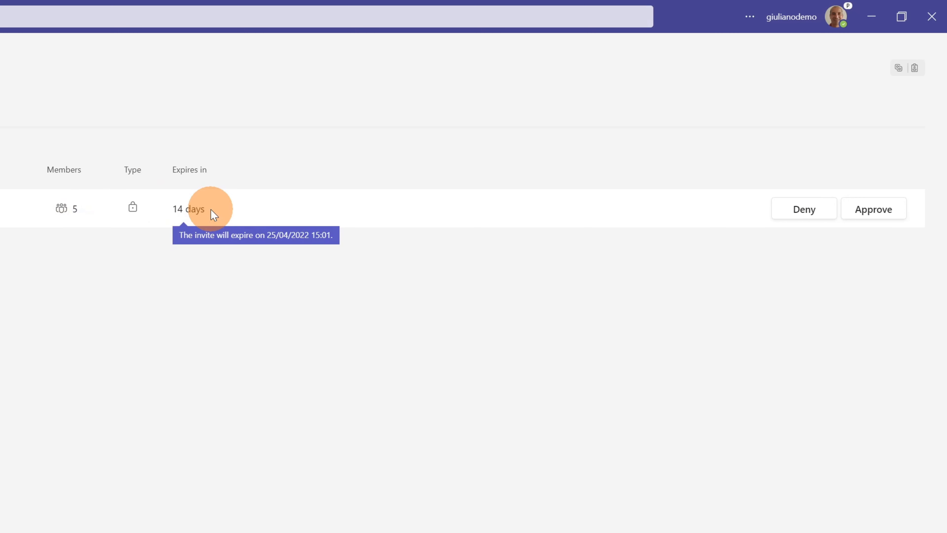
pyautogui.click(76, 215)
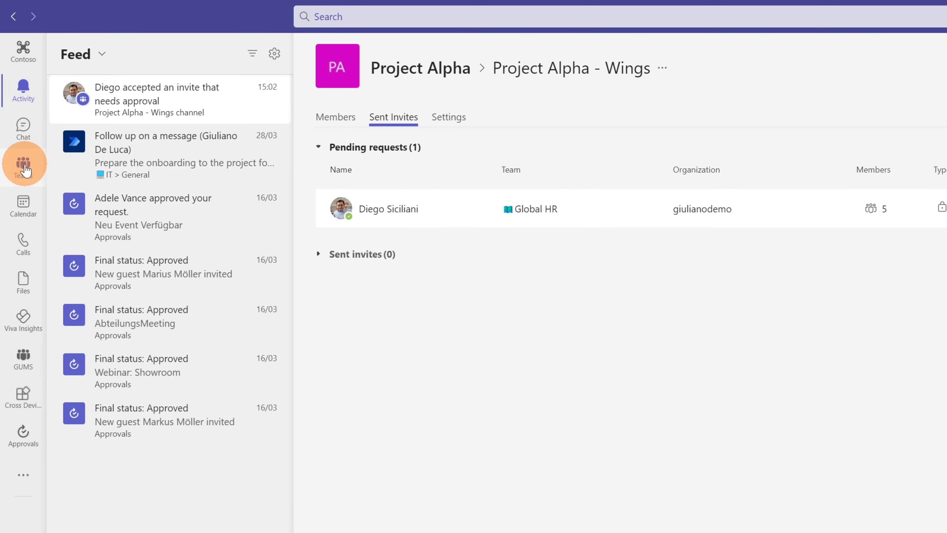
# Step: Open the management page of the Project Alpha - Wings channel and examine its members and the teams it is shared with
pyautogui.click(23, 166)
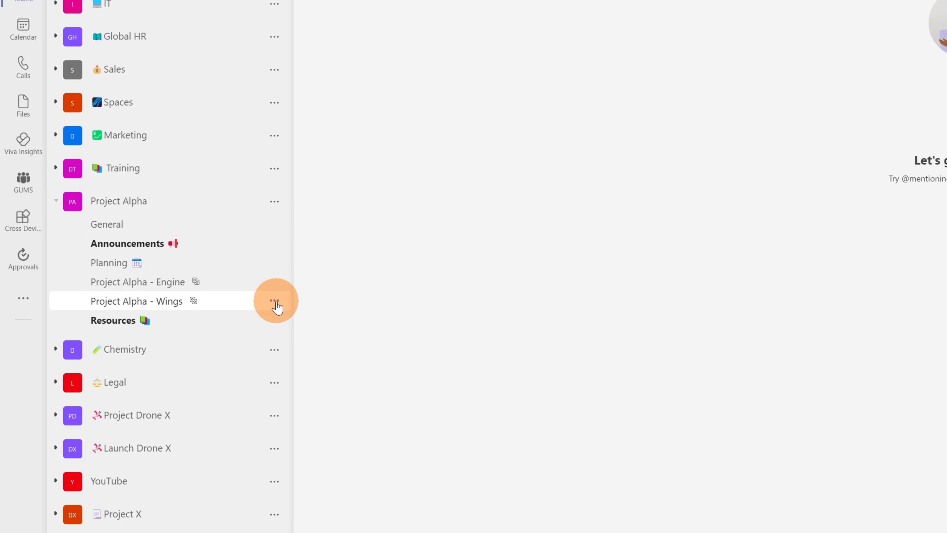
pyautogui.click(275, 301)
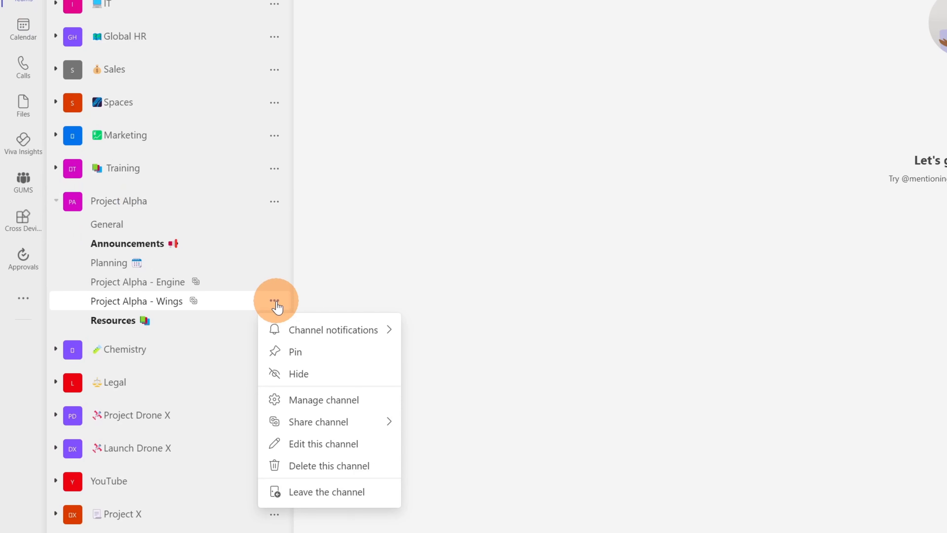
pyautogui.click(331, 403)
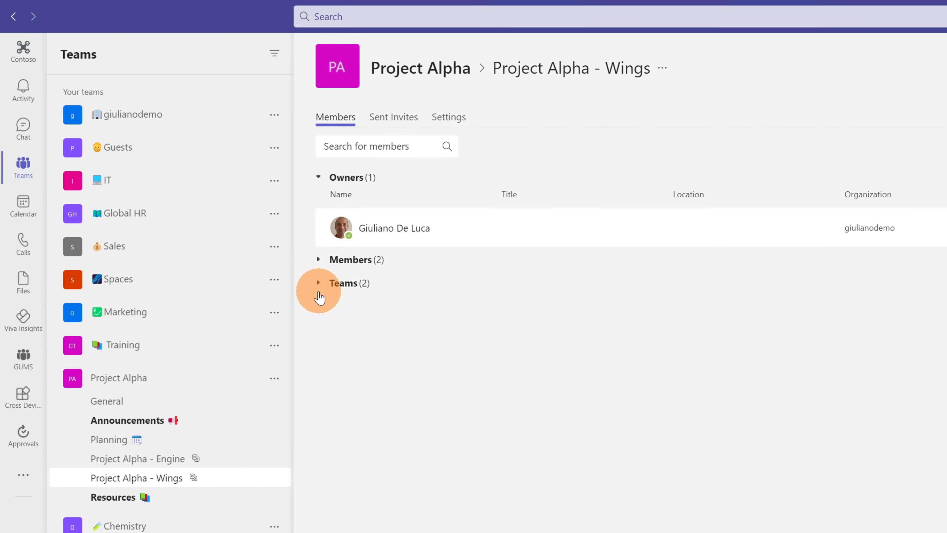
pyautogui.click(330, 289)
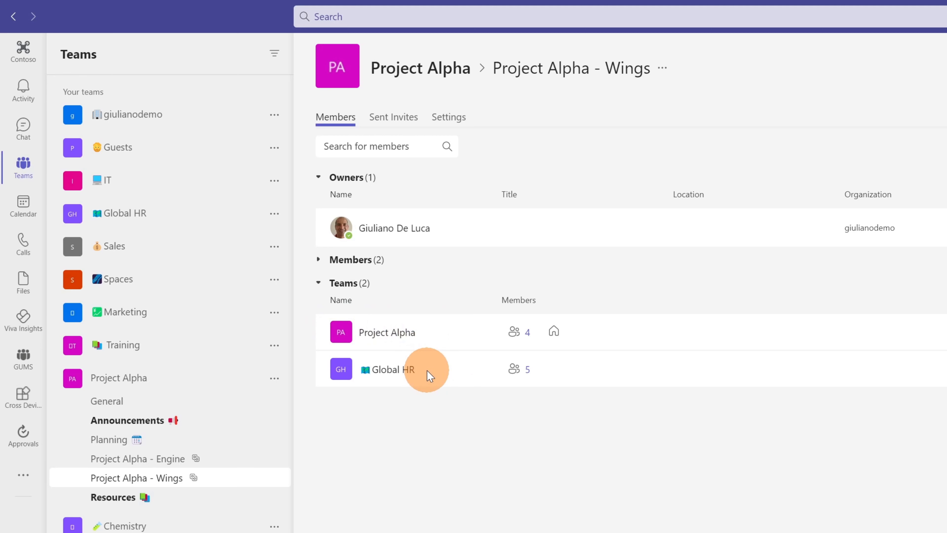
pyautogui.moveTo(429, 376); pyautogui.dragTo(356, 372)
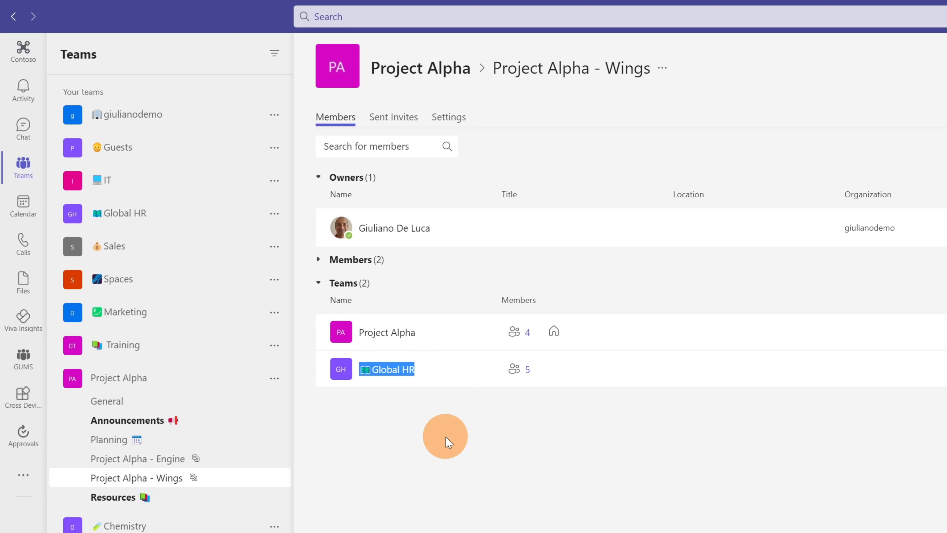
pyautogui.click(319, 259)
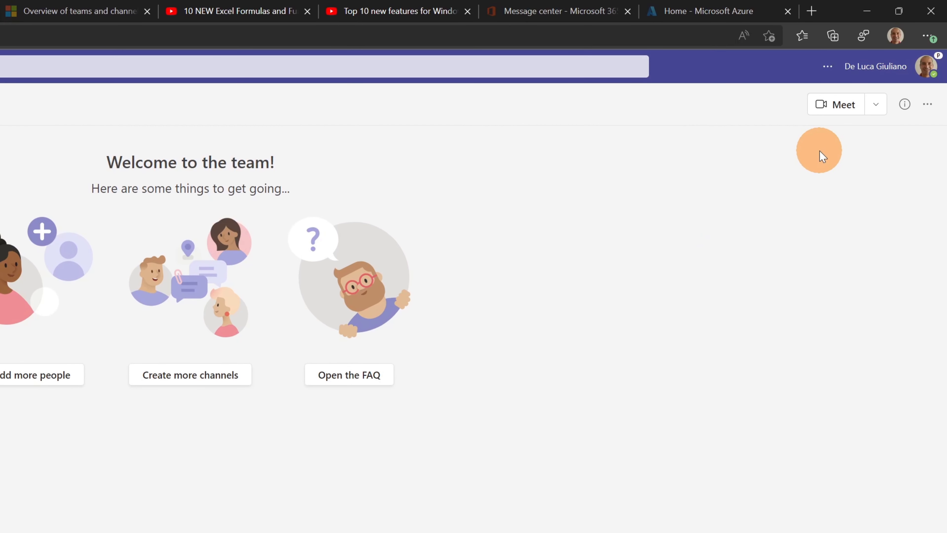
# Step: In the external member's Teams session in the browser, examine the account's organization list and the files of the Project Alpha - Wings (External) channel
pyautogui.click(866, 79)
pyautogui.click(870, 80)
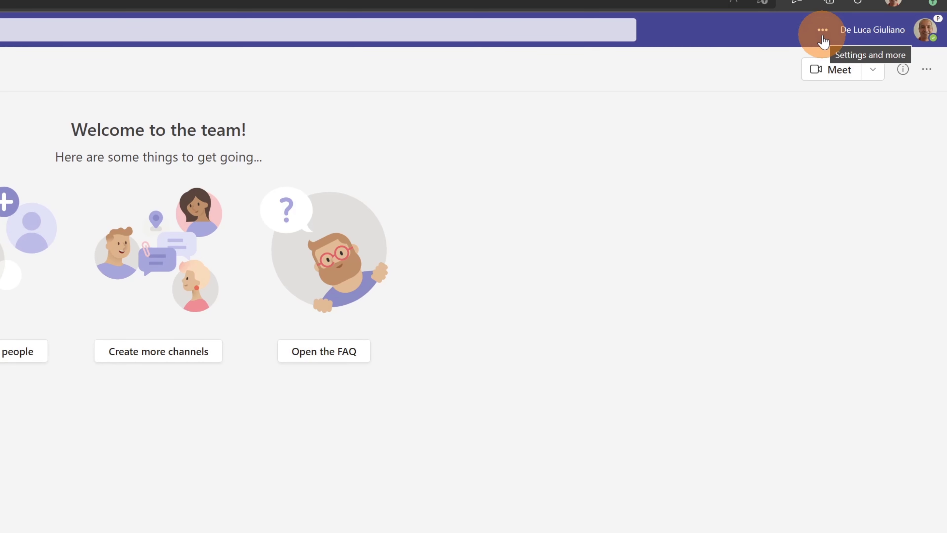
pyautogui.click(869, 33)
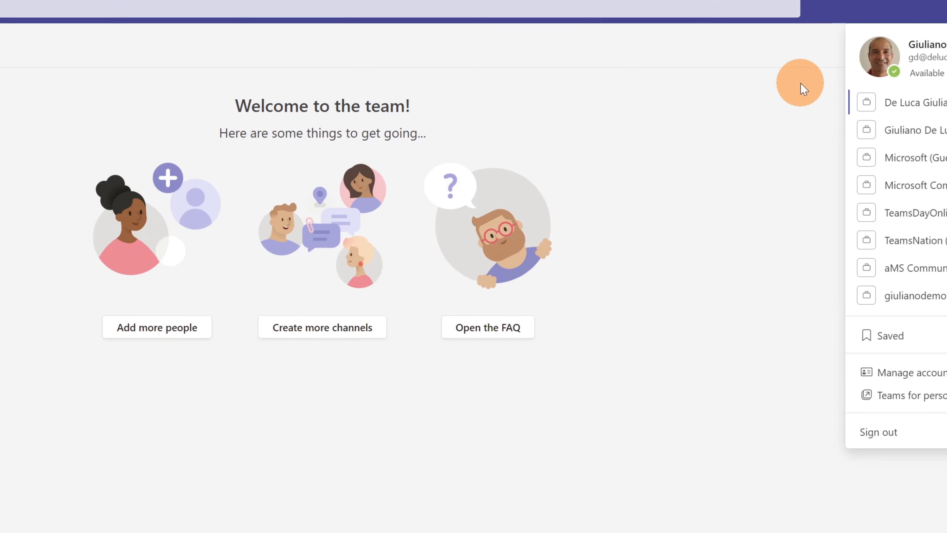
pyautogui.click(636, 111)
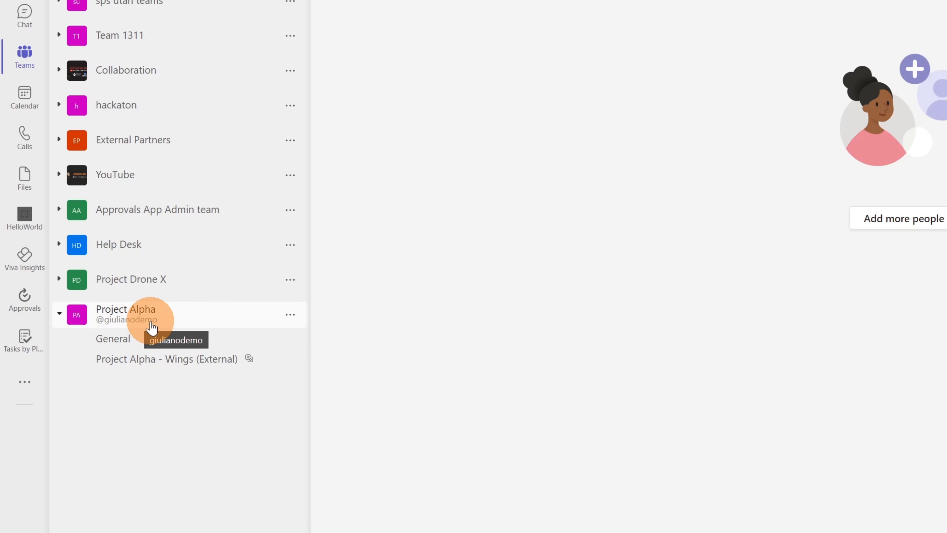
pyautogui.click(234, 359)
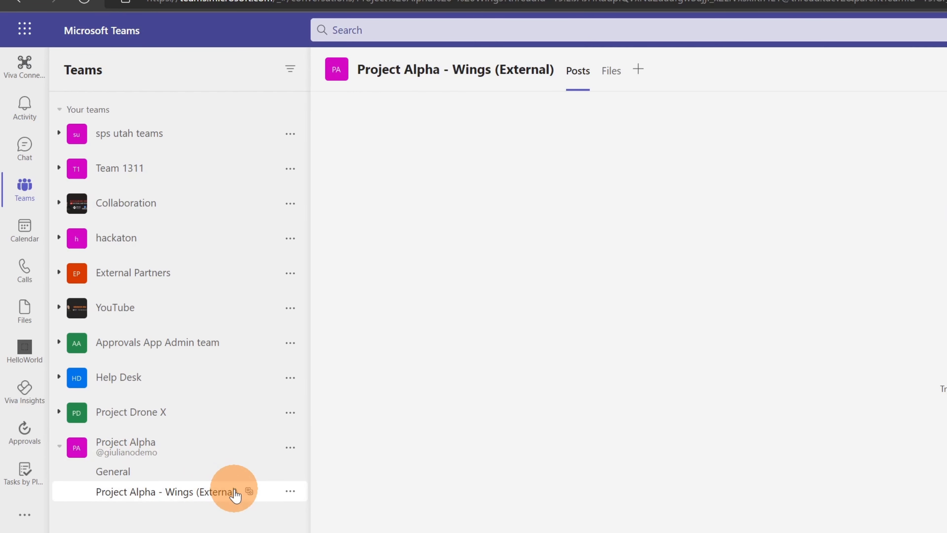
pyautogui.click(612, 71)
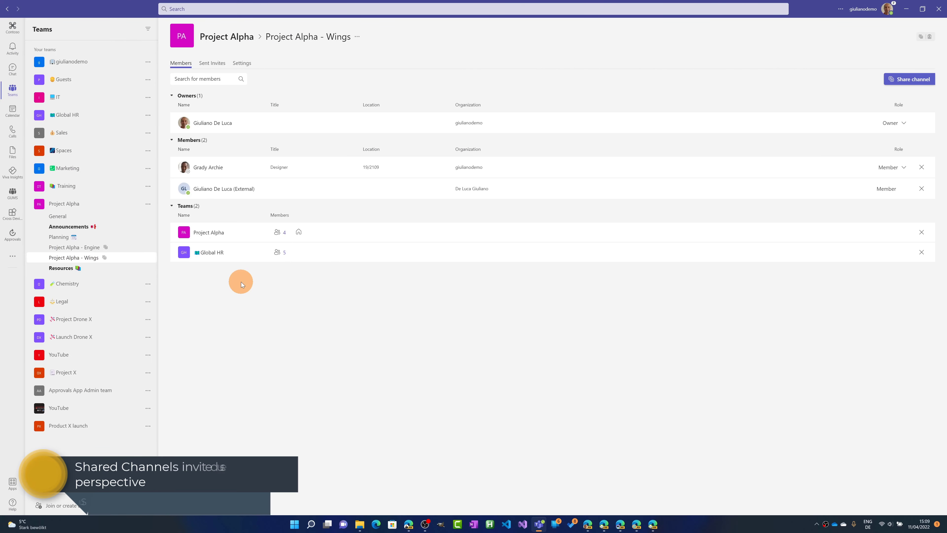
# Step: Back in the channel owner's account, share Project Alpha - Wings with a team by sending an invite to the external team owner
pyautogui.click(148, 258)
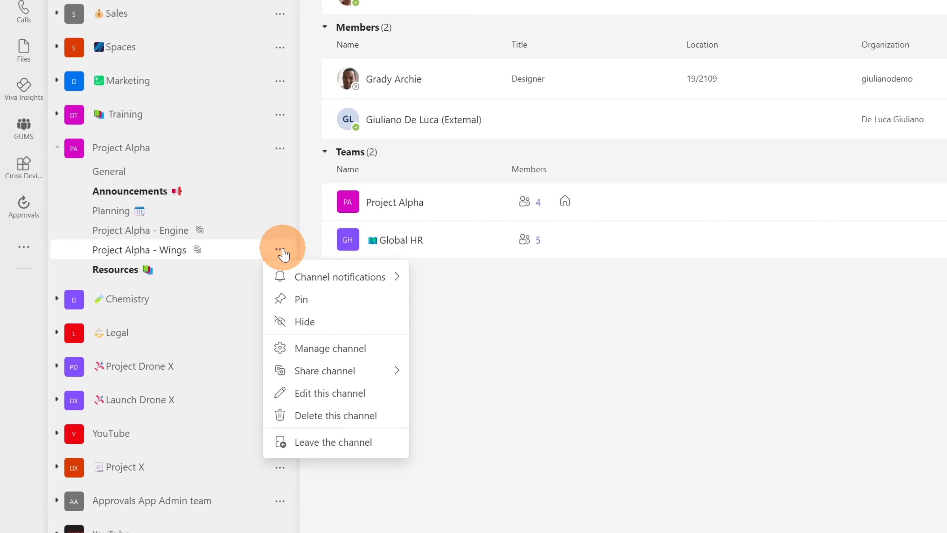
pyautogui.click(371, 372)
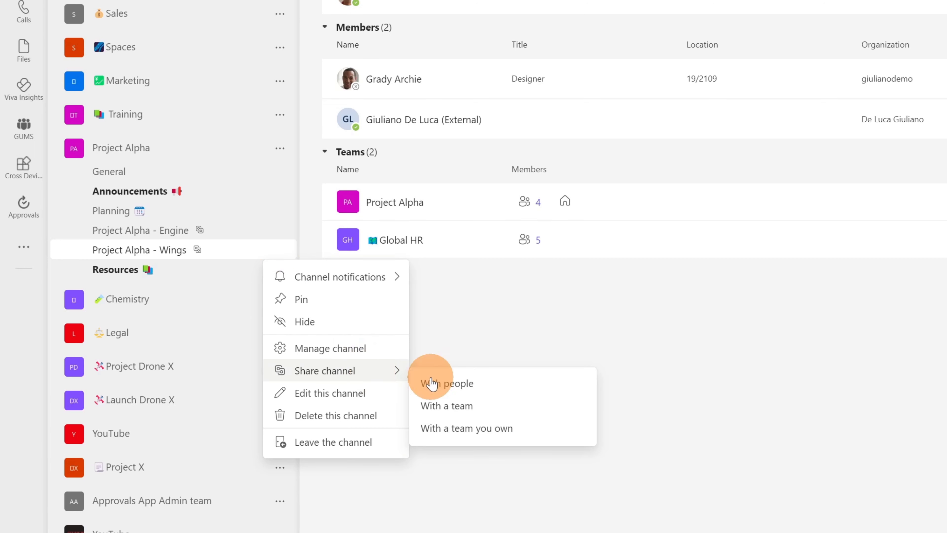
pyautogui.click(465, 410)
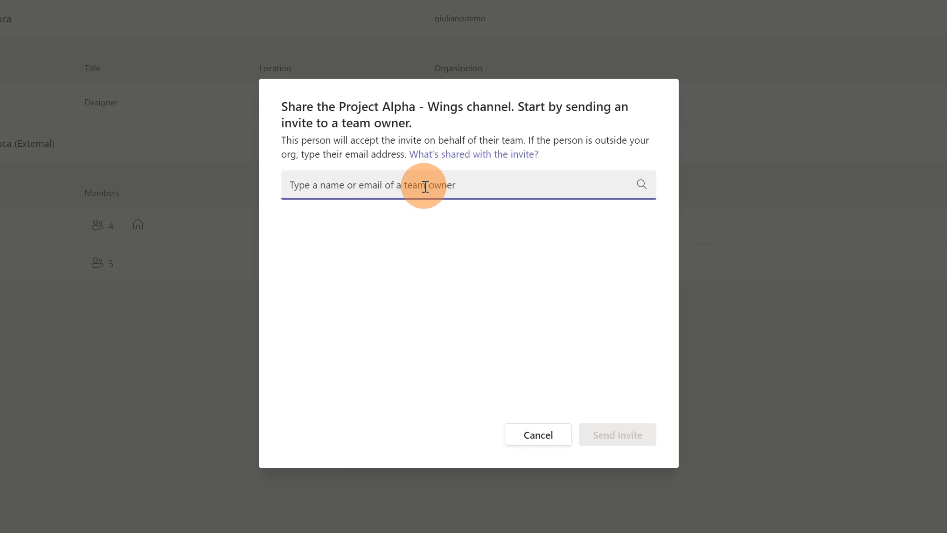
pyautogui.write('g')
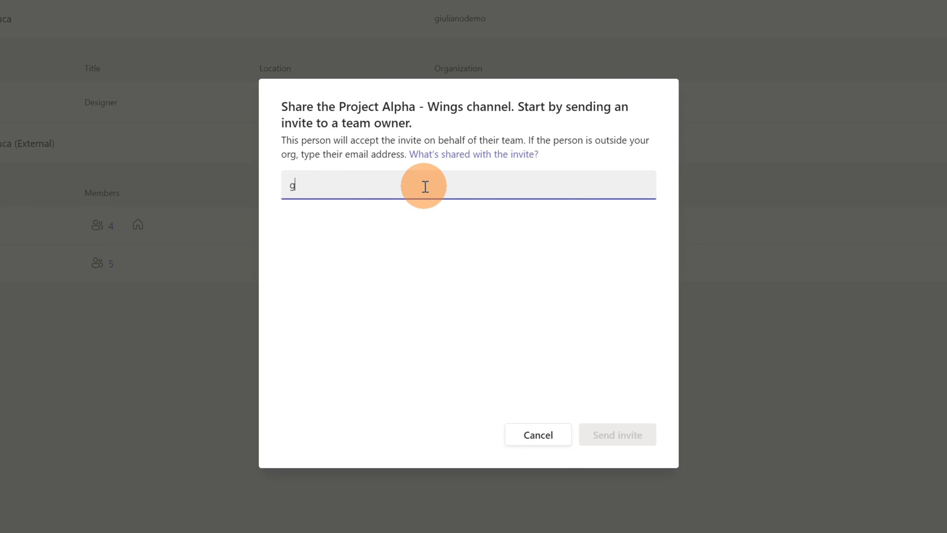
pyautogui.write('d')
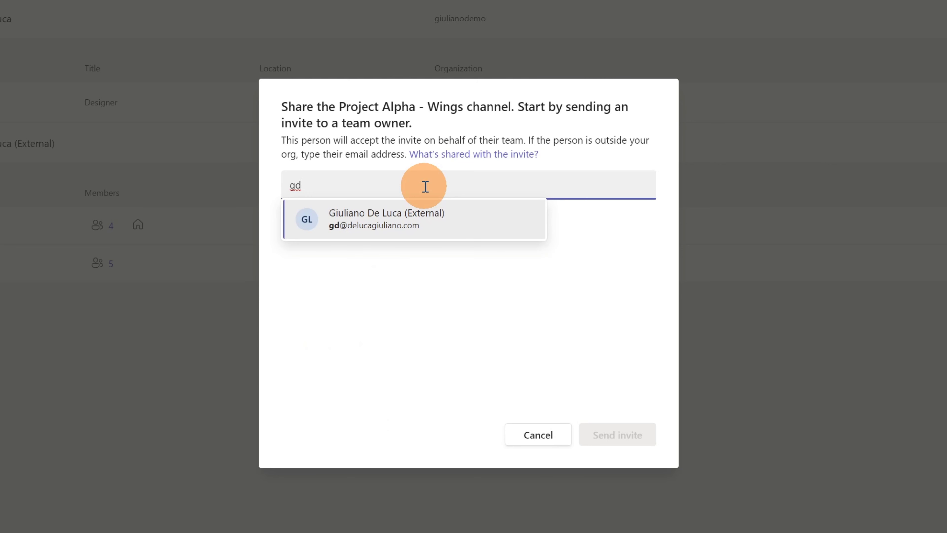
pyautogui.click(423, 215)
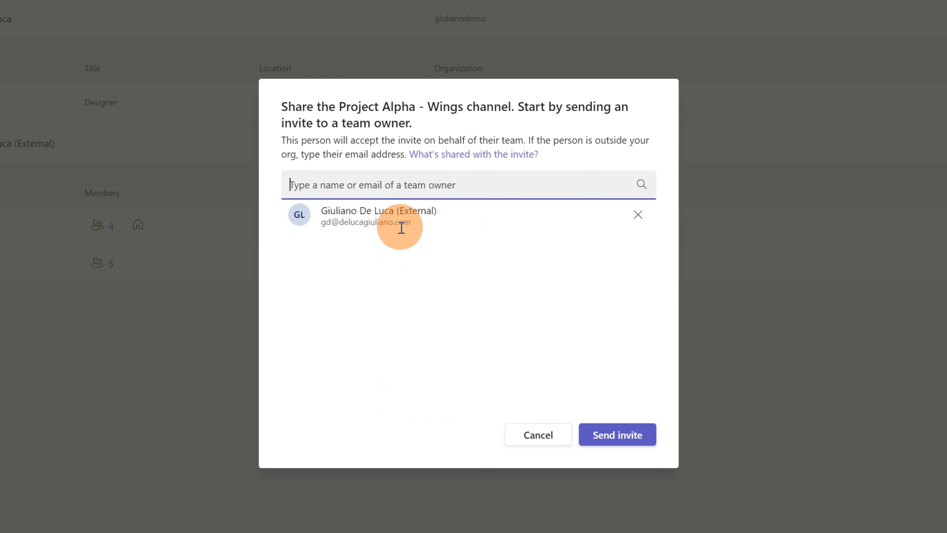
pyautogui.click(611, 437)
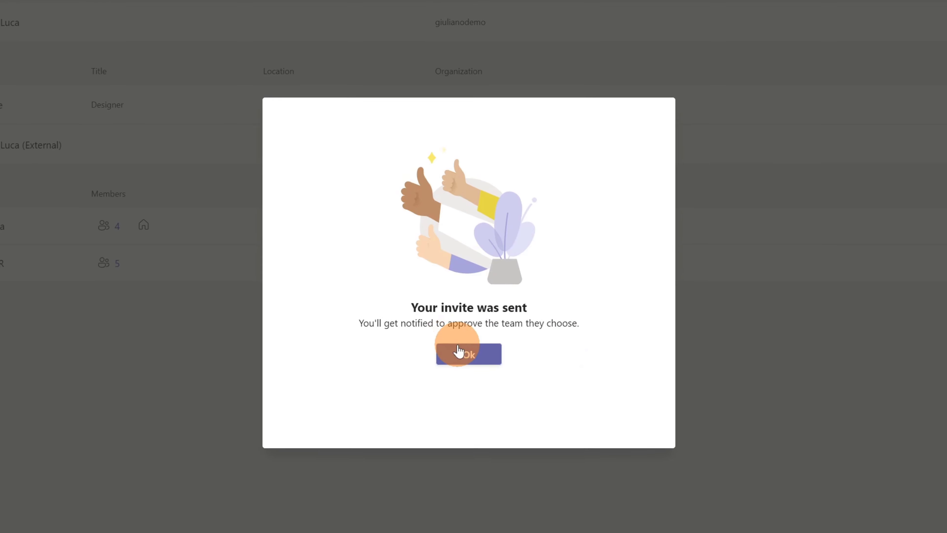
pyautogui.click(459, 351)
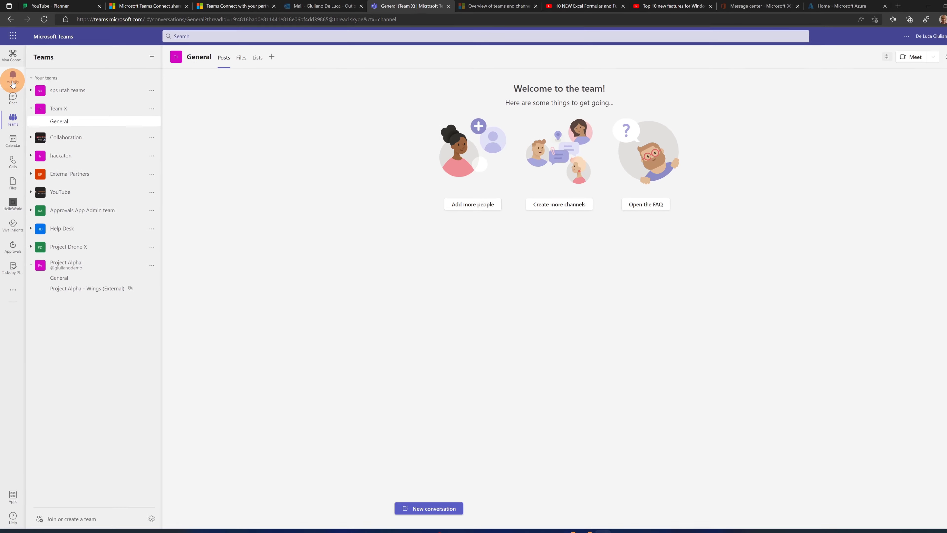
# Step: From the external team owner's account in the browser, accept the Project Alpha - Wings invite and add the channel to Team X
pyautogui.click(13, 79)
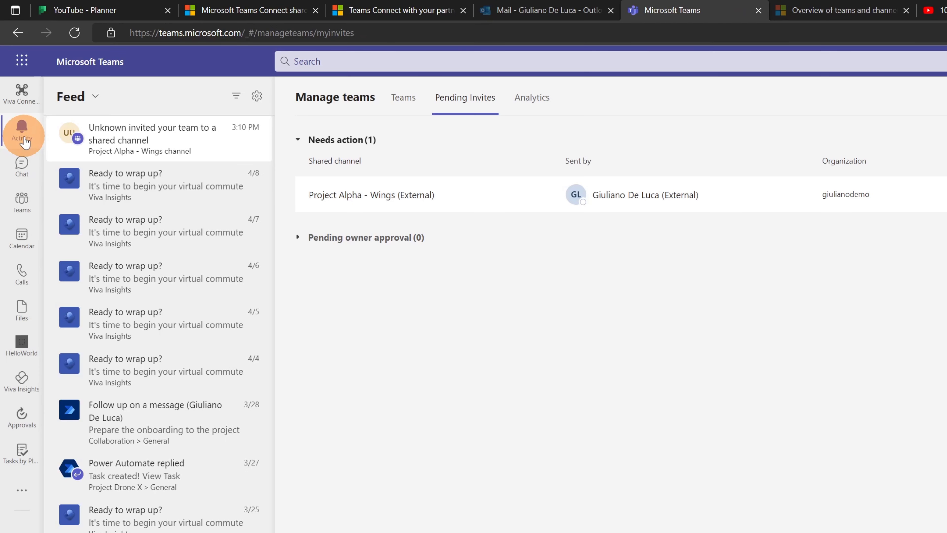
pyautogui.click(89, 132)
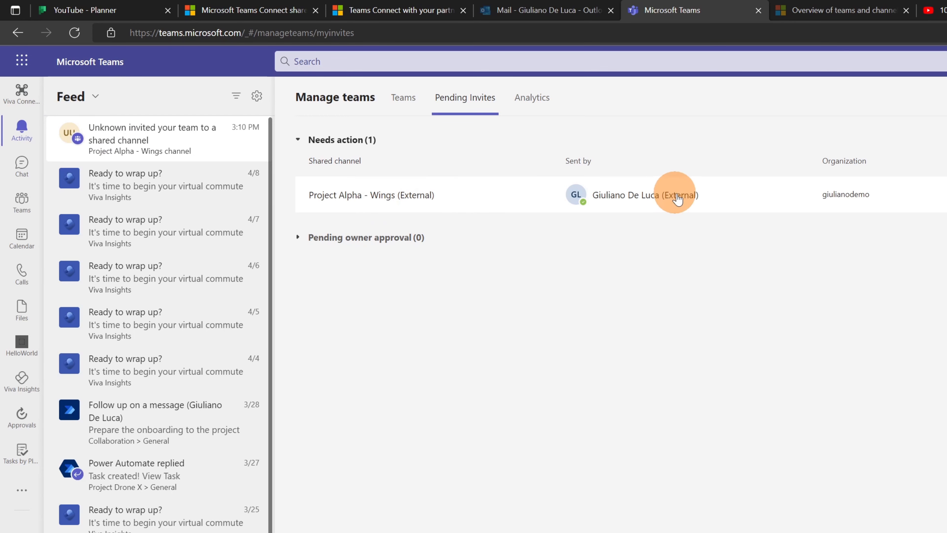
pyautogui.moveTo(678, 200)
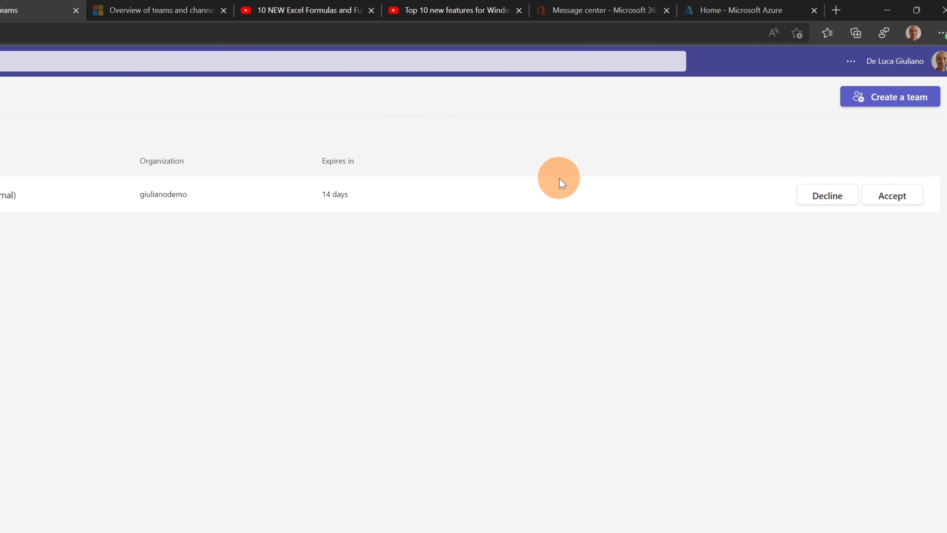
pyautogui.click(881, 202)
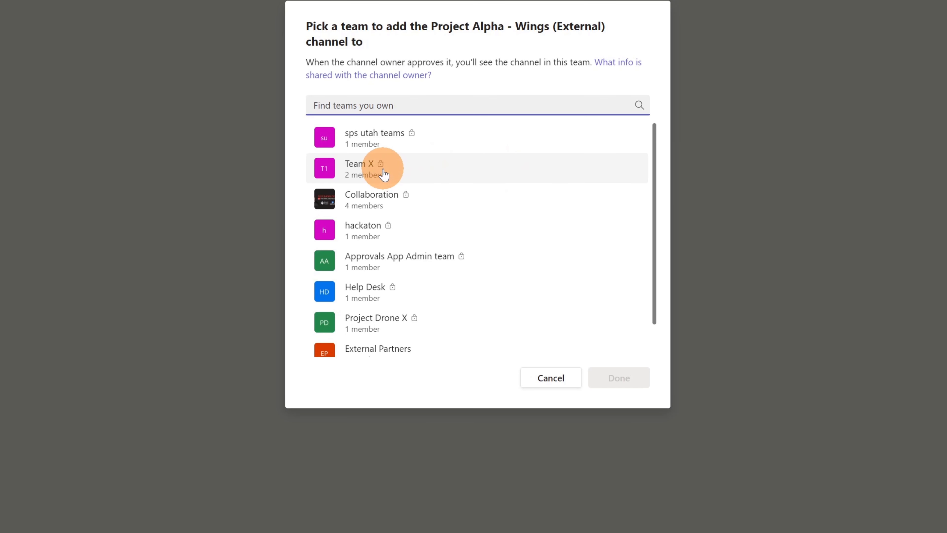
pyautogui.click(396, 173)
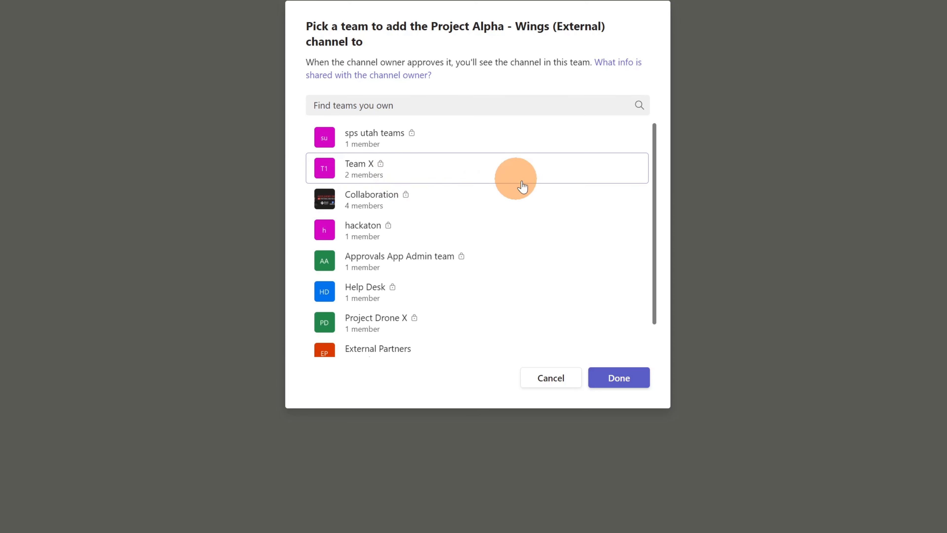
pyautogui.click(618, 388)
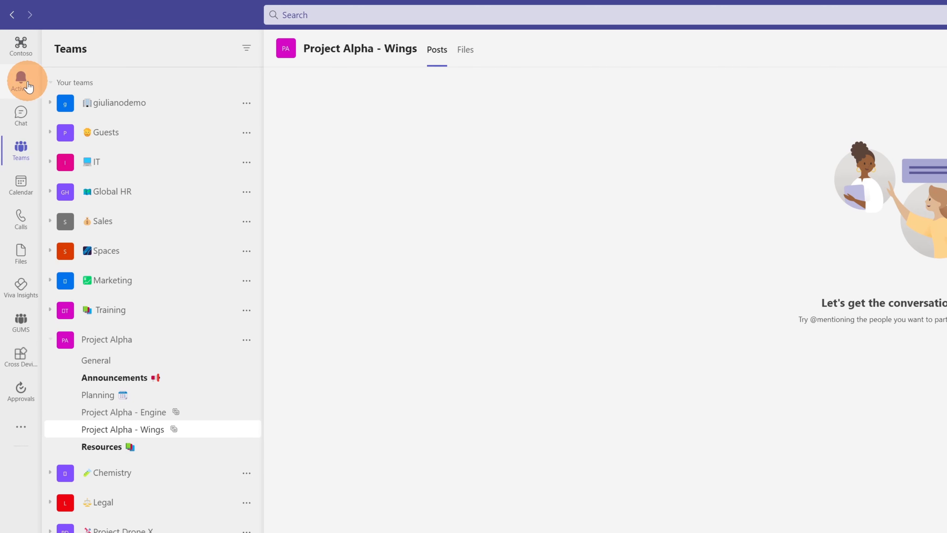
# Step: In the channel owner's account, approve the pending Team X request among the Project Alpha - Wings channel's sent invites
pyautogui.click(248, 431)
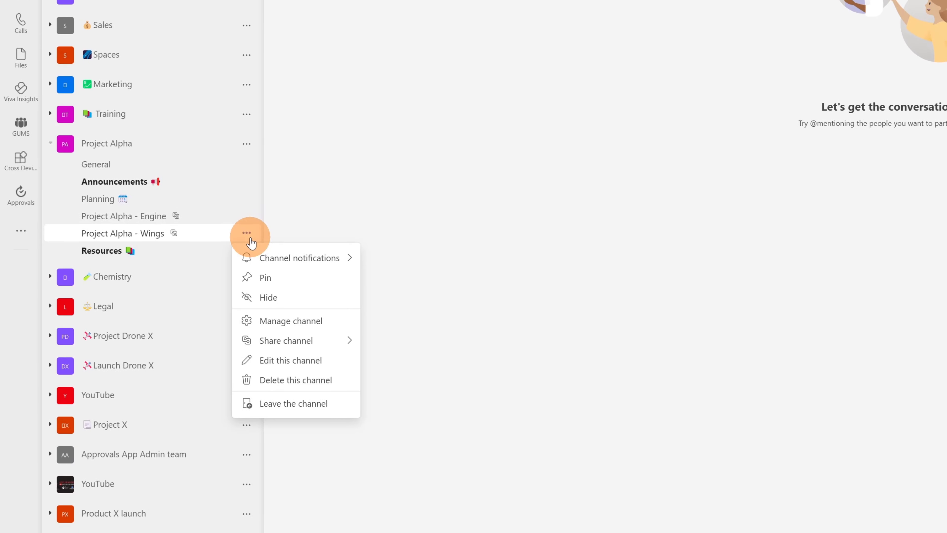
pyautogui.click(301, 322)
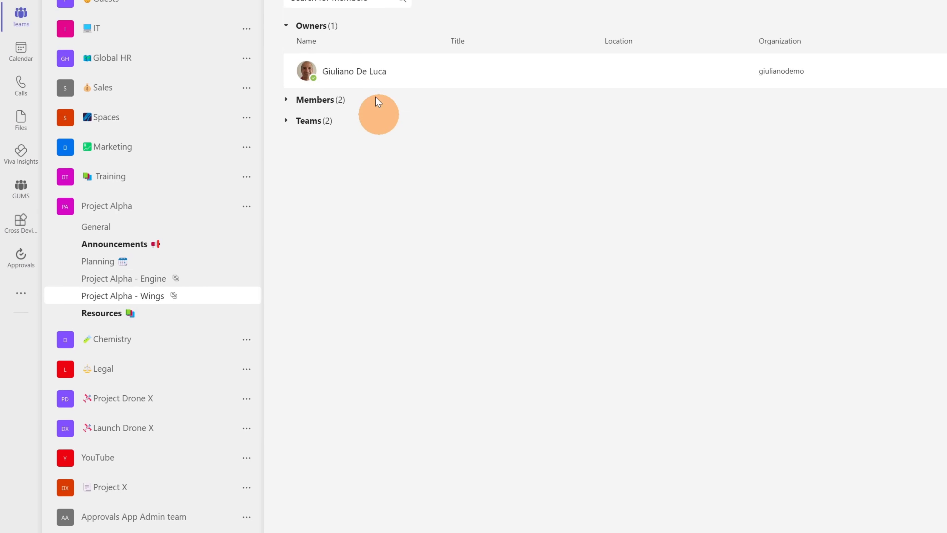
pyautogui.click(350, 111)
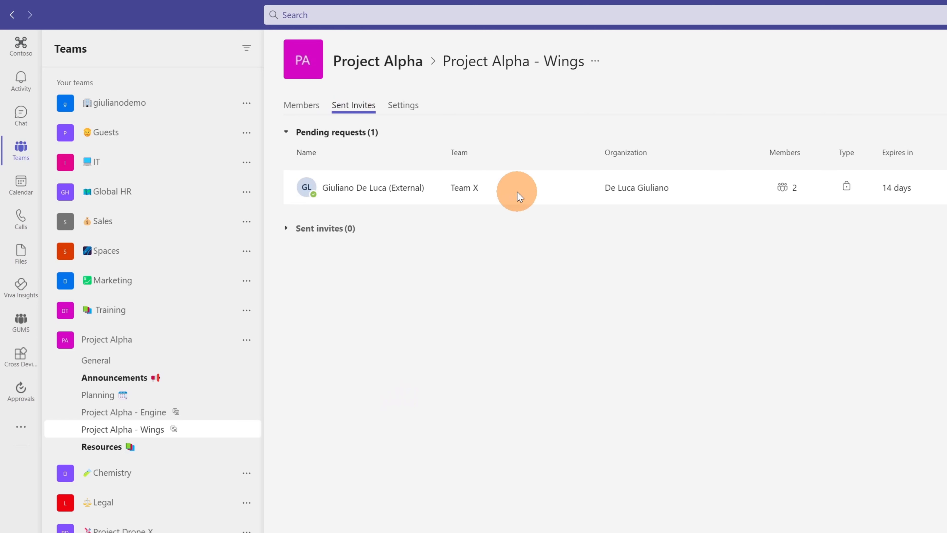
pyautogui.moveTo(344, 190)
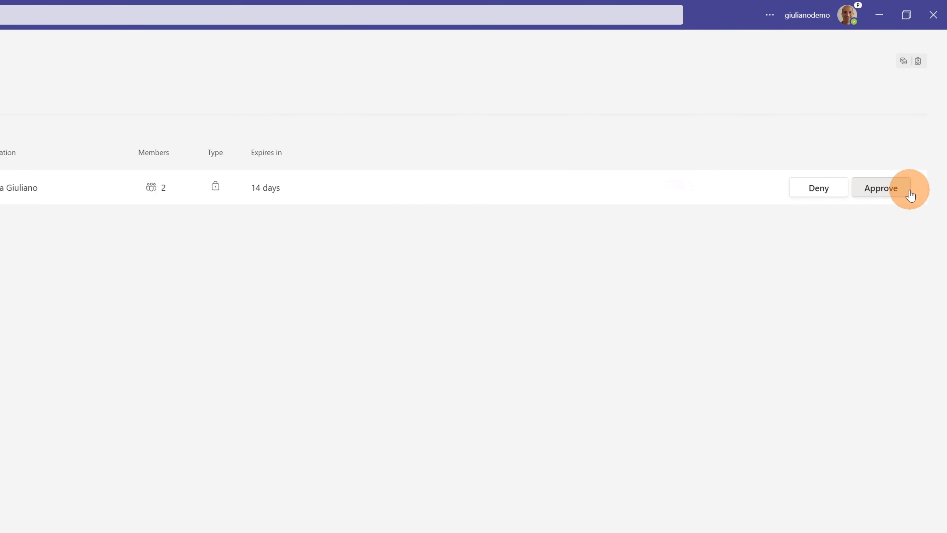
pyautogui.click(906, 193)
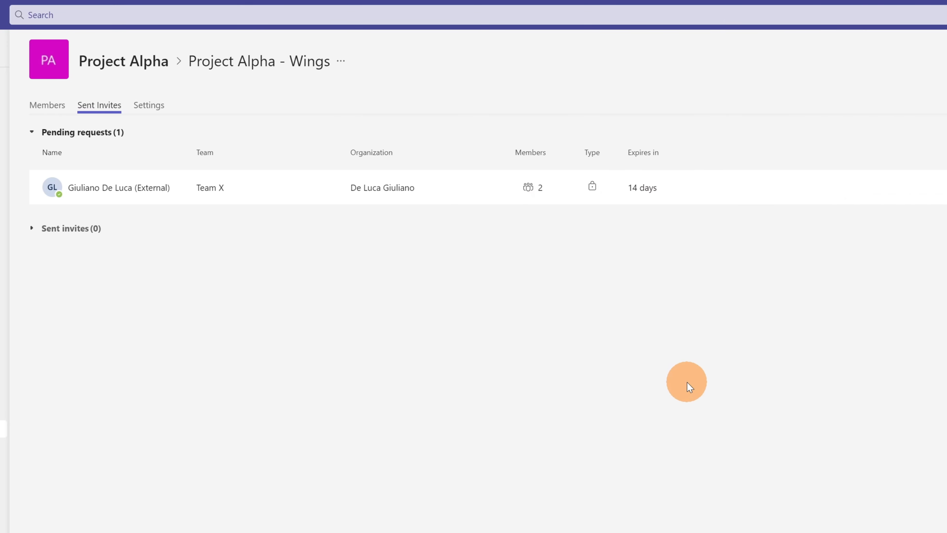
# Step: Reopen the Project Alpha - Wings management page and compare the organizations of the Global HR and Team X teams
pyautogui.click(246, 289)
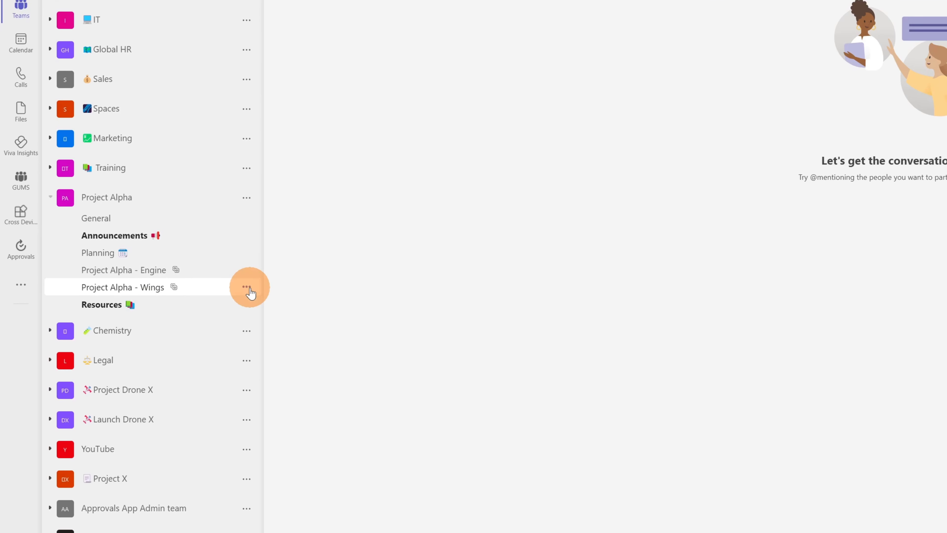
pyautogui.click(296, 380)
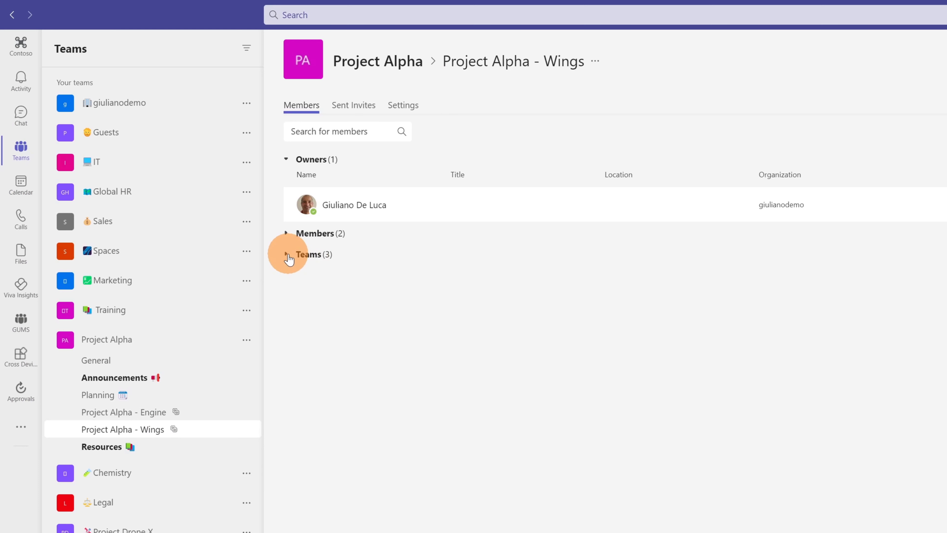
pyautogui.click(288, 254)
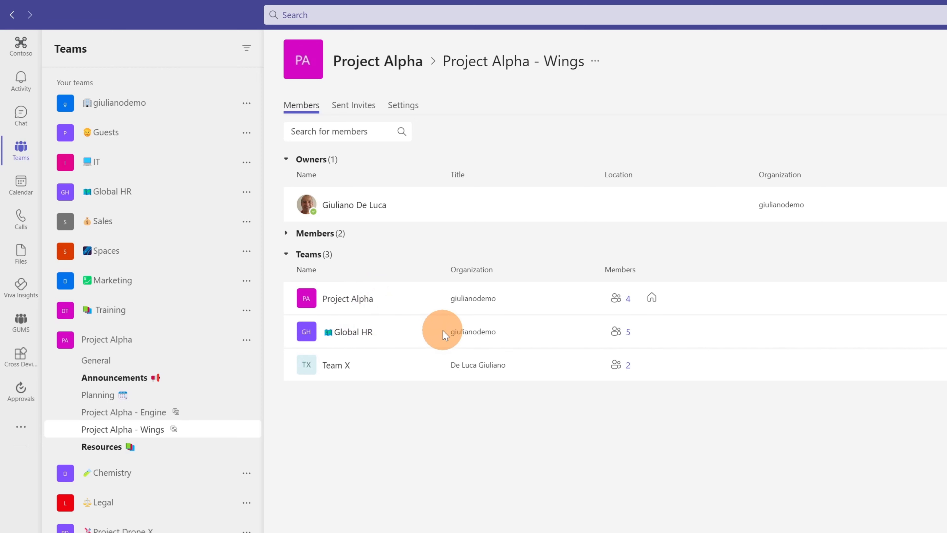
pyautogui.moveTo(447, 332); pyautogui.dragTo(508, 331)
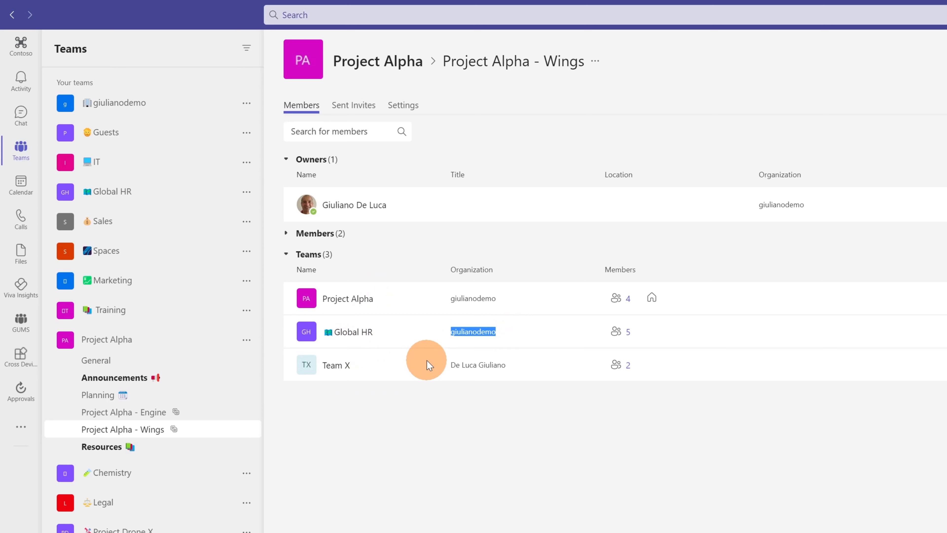
pyautogui.moveTo(449, 365); pyautogui.dragTo(509, 364)
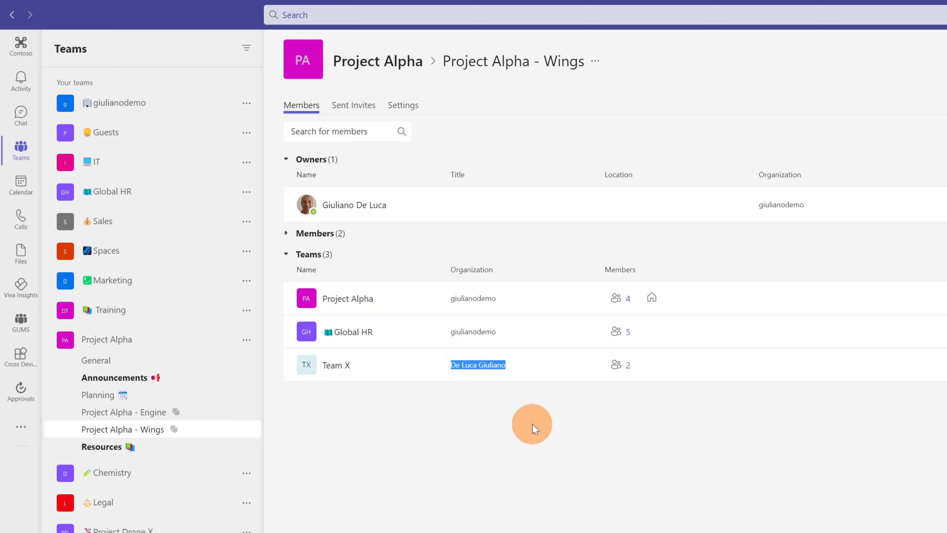
# Step: Switch to the Azure portal, open the cross-tenant access settings under Azure Active Directory's External Identities, and bring up the form for adding an organization
pyautogui.click(438, 415)
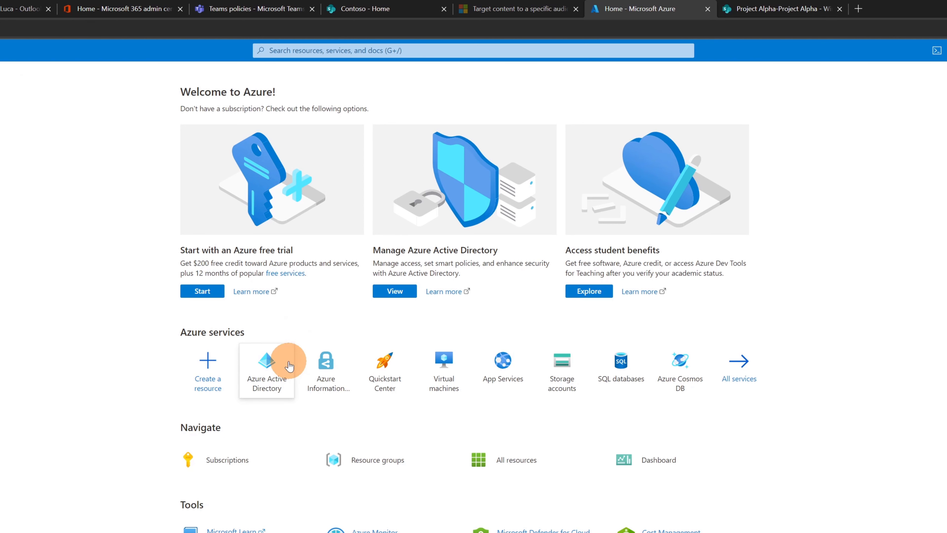
pyautogui.moveTo(274, 372)
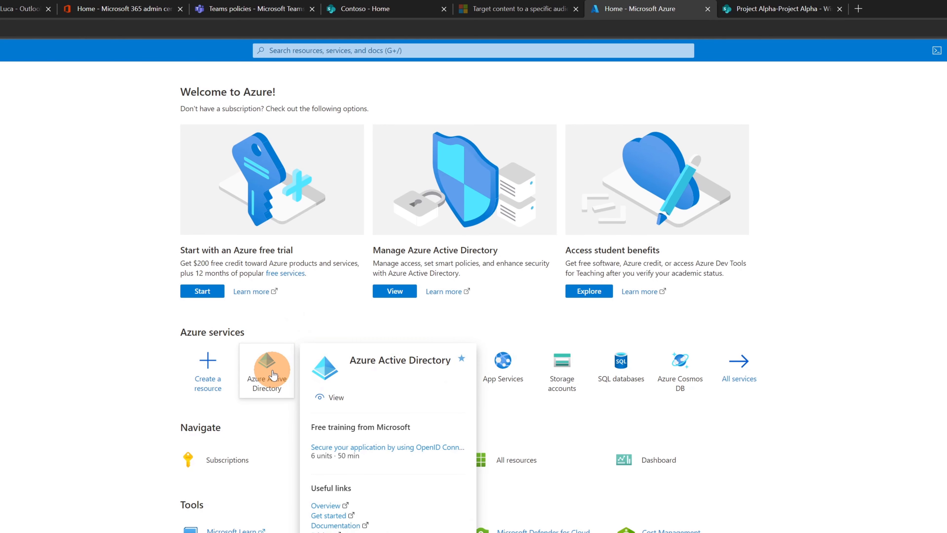
pyautogui.click(274, 374)
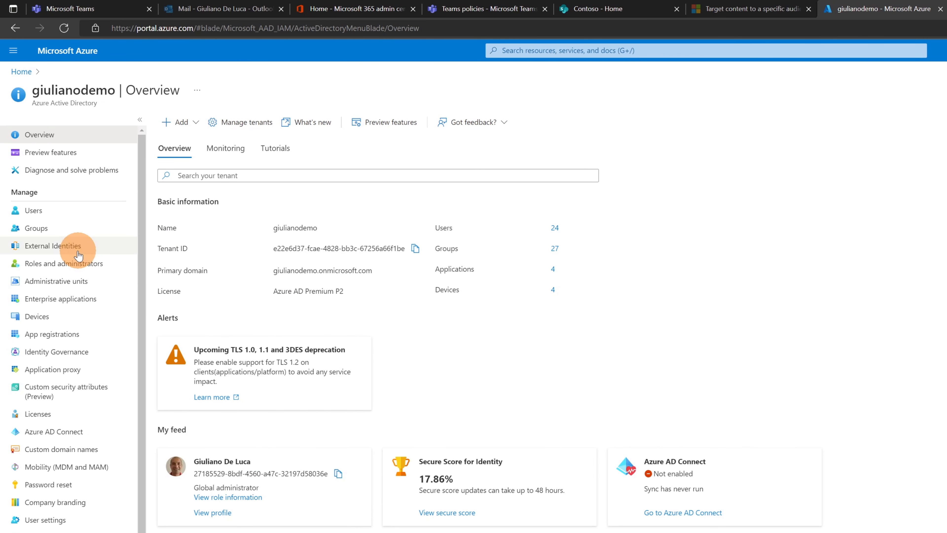
pyautogui.click(56, 246)
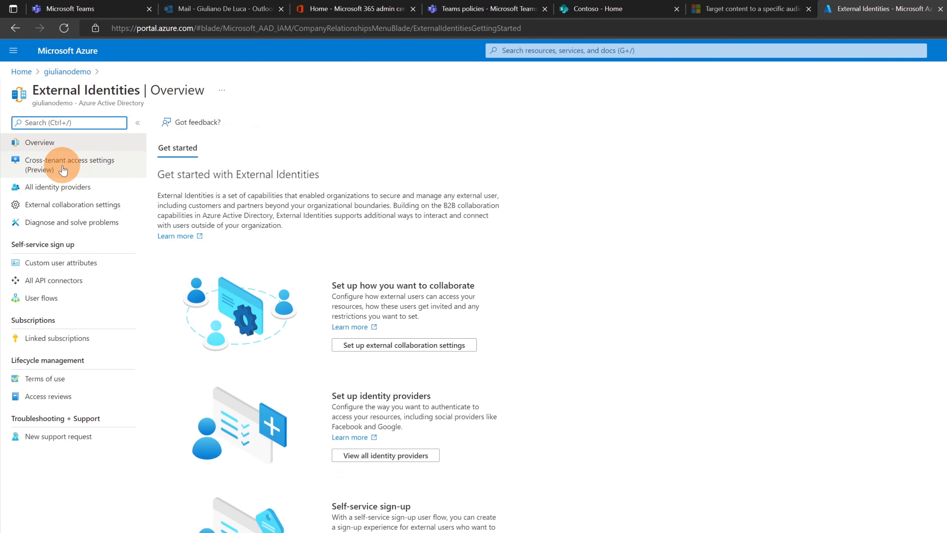
pyautogui.click(72, 171)
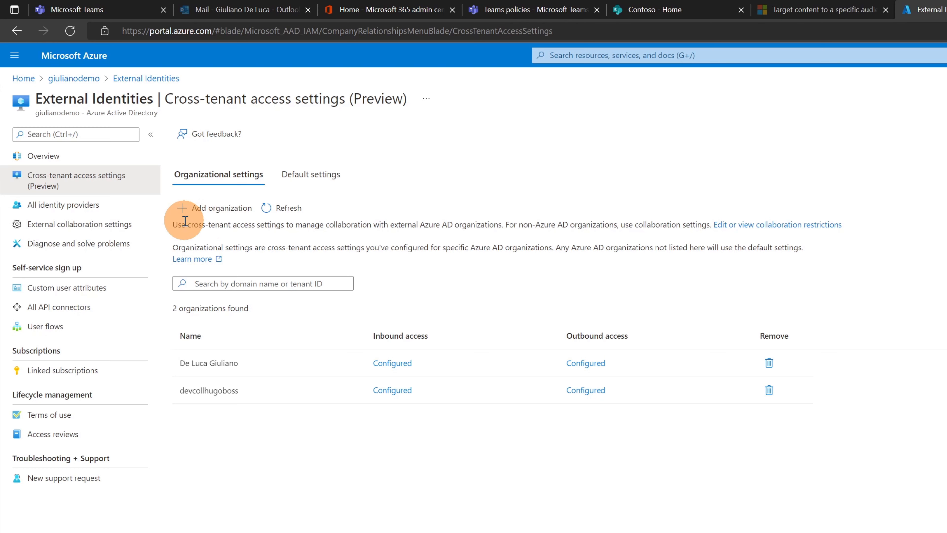
pyautogui.click(218, 208)
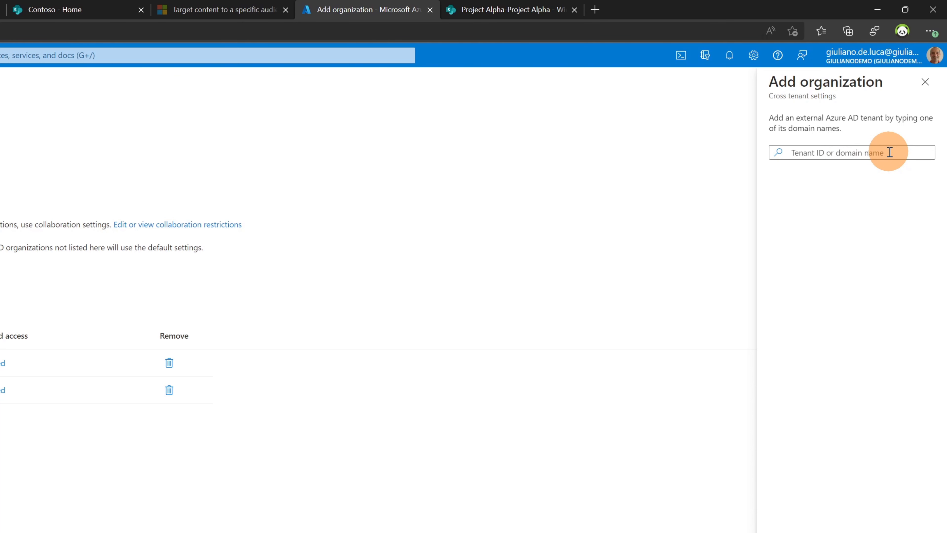
pyautogui.click(6, 154)
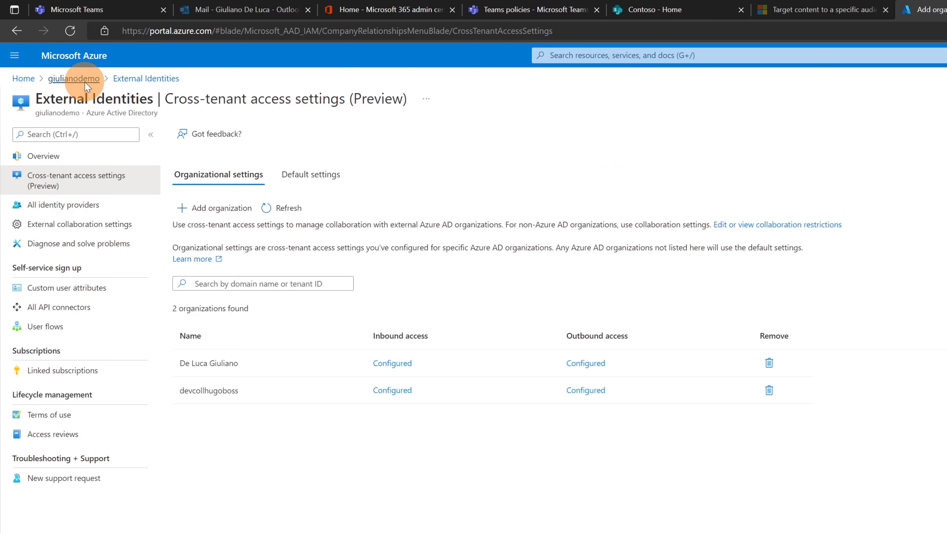
# Step: Return to the Azure Active Directory overview and examine the tenant ID and primary domain in the basic information
pyautogui.click(85, 82)
pyautogui.click(26, 79)
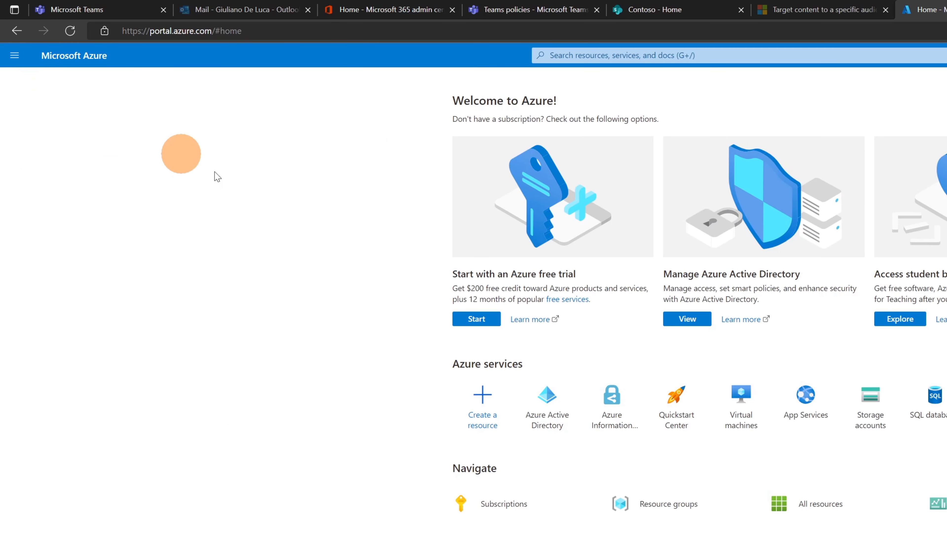
pyautogui.click(539, 417)
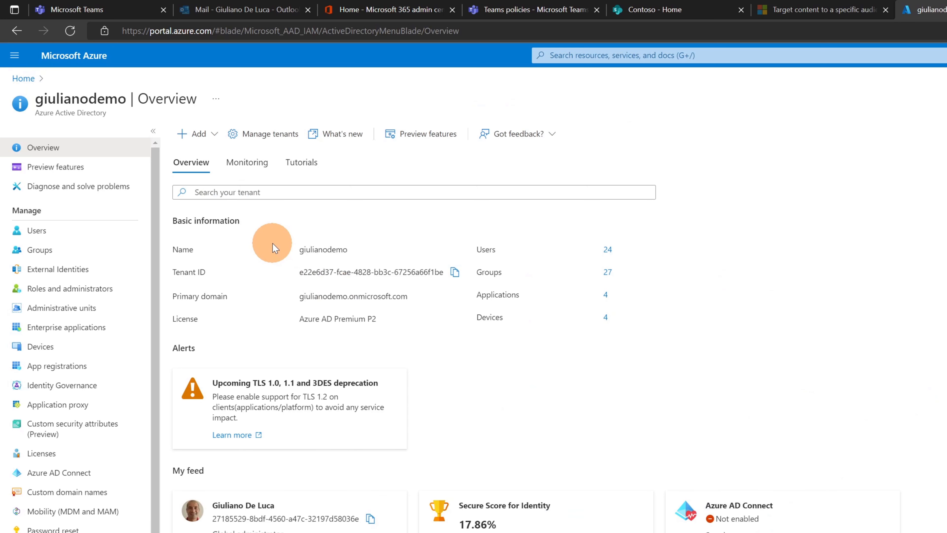
pyautogui.moveTo(176, 272); pyautogui.dragTo(219, 273)
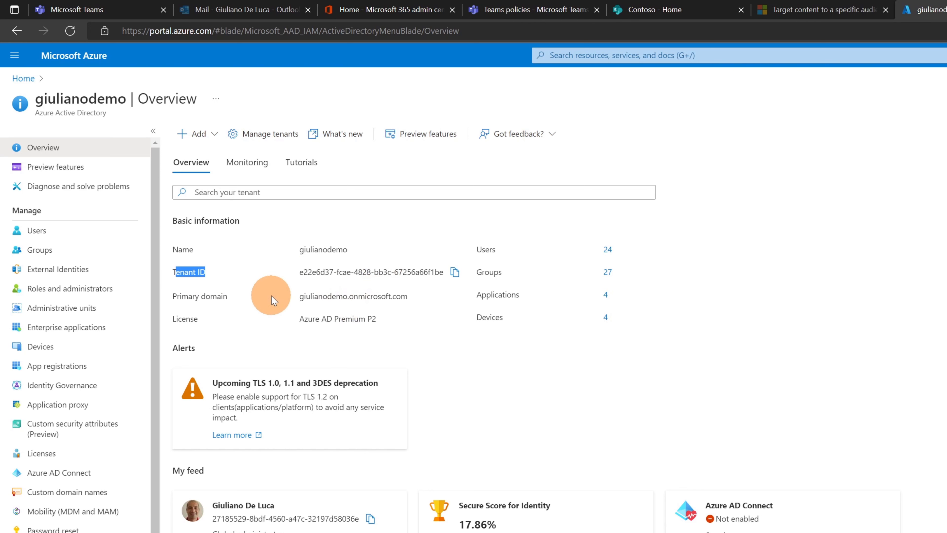
pyautogui.click(215, 298)
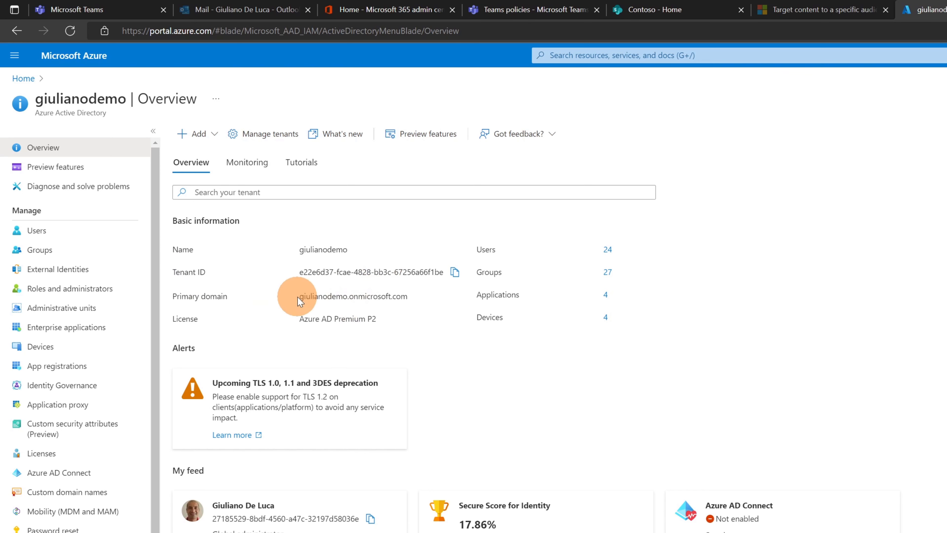
pyautogui.moveTo(297, 298); pyautogui.dragTo(427, 297)
pyautogui.doubleClick(337, 299)
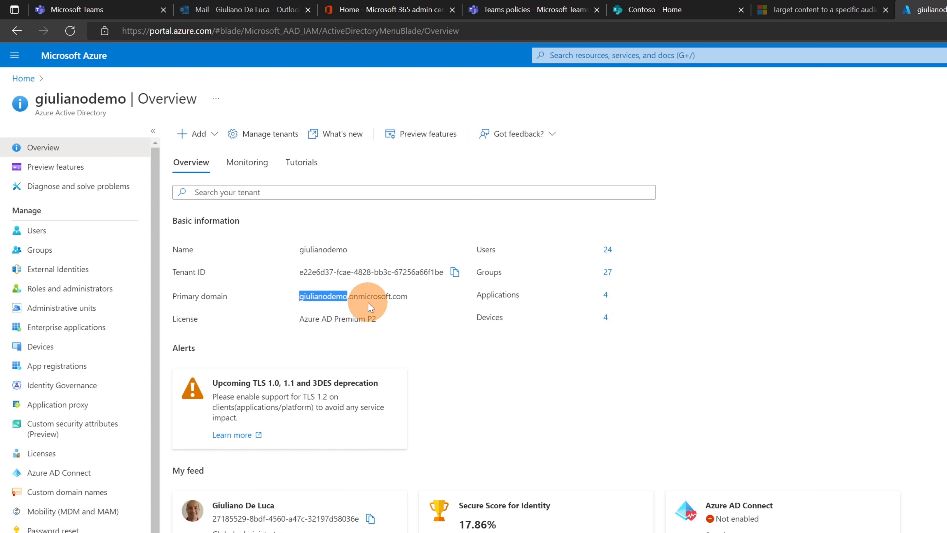
pyautogui.click(359, 297)
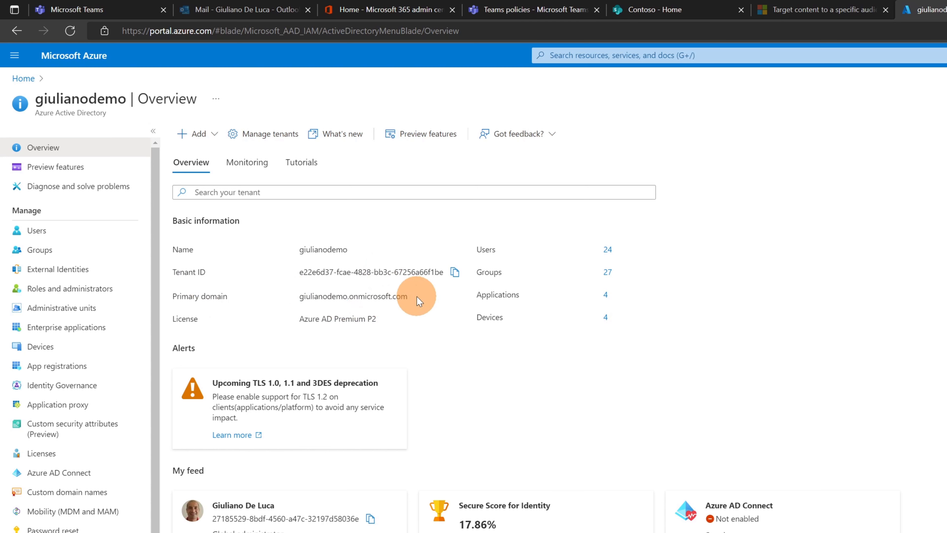
pyautogui.moveTo(417, 296); pyautogui.dragTo(348, 297)
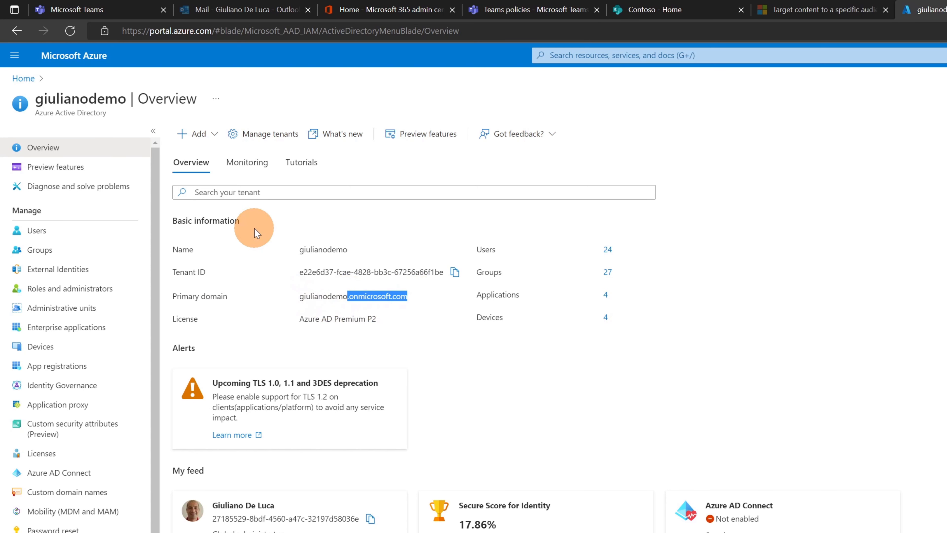
# Step: Add the external organization with the domain gdeluca.onmicrosoft.com to the External Identities cross-tenant access settings
pyautogui.click(48, 276)
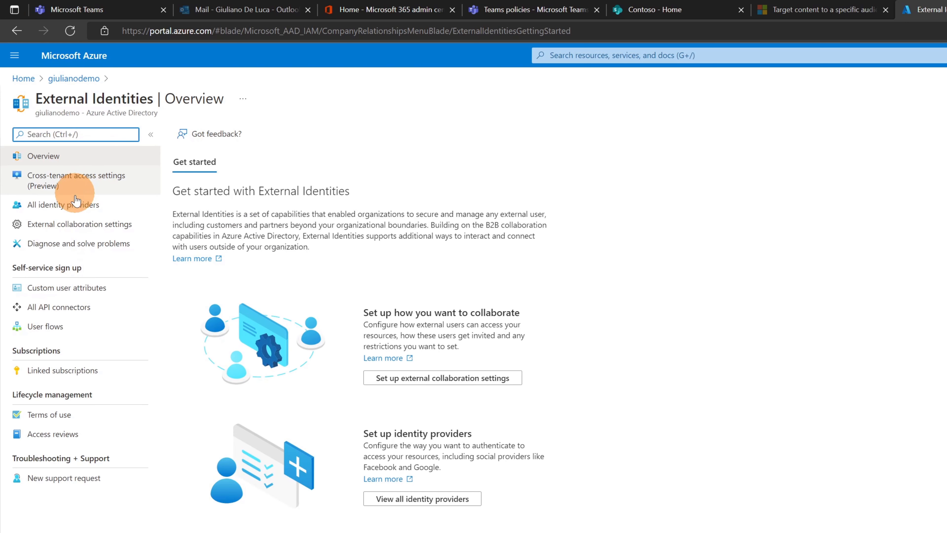
pyautogui.click(86, 183)
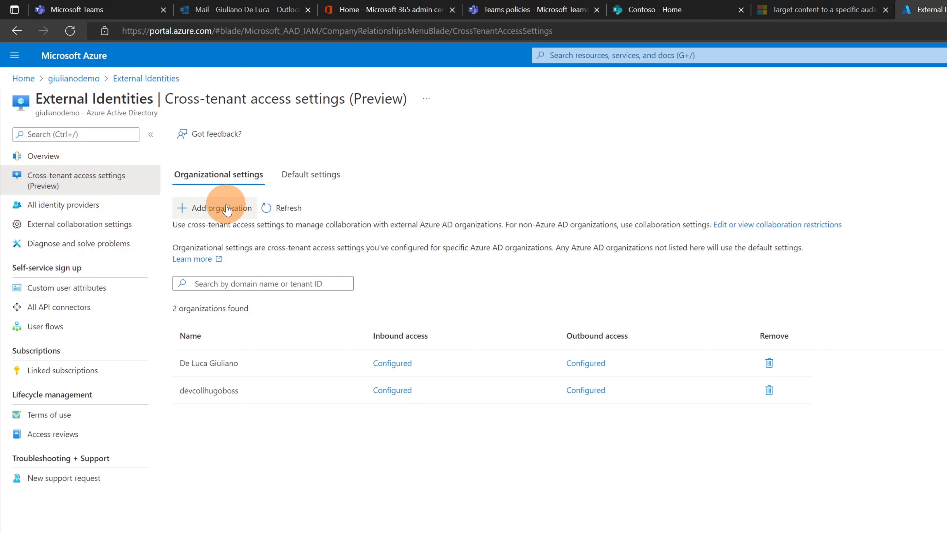
pyautogui.click(226, 209)
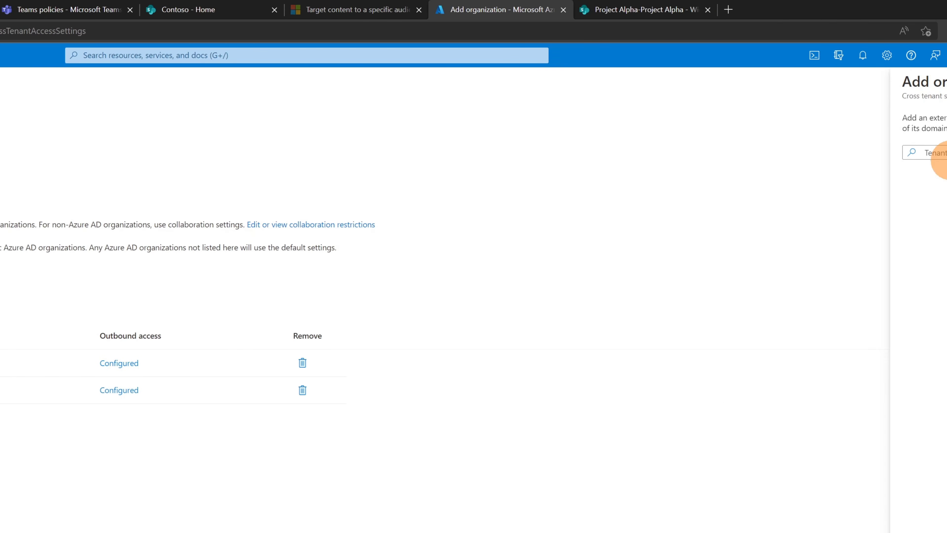
pyautogui.click(944, 153)
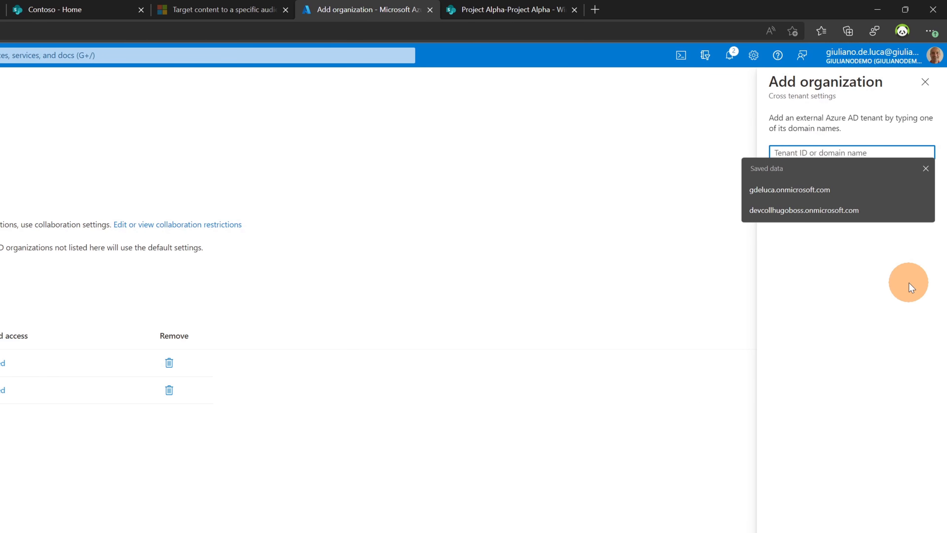
pyautogui.write('gde')
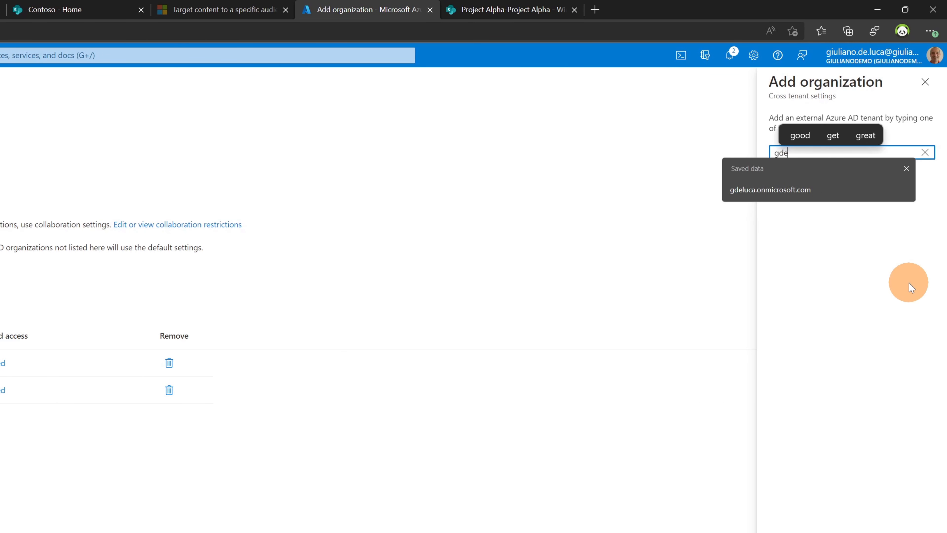
pyautogui.write('luca.')
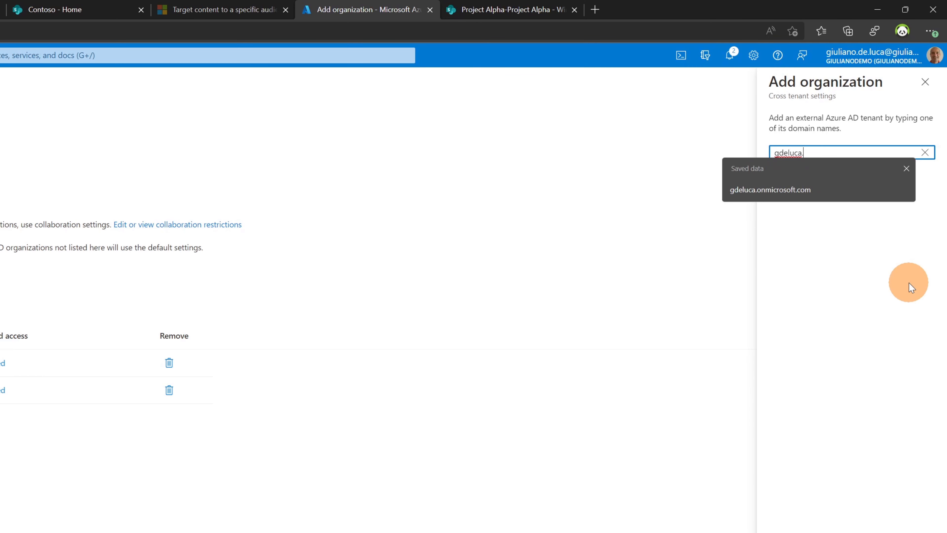
pyautogui.write('onmicrosoft.com')
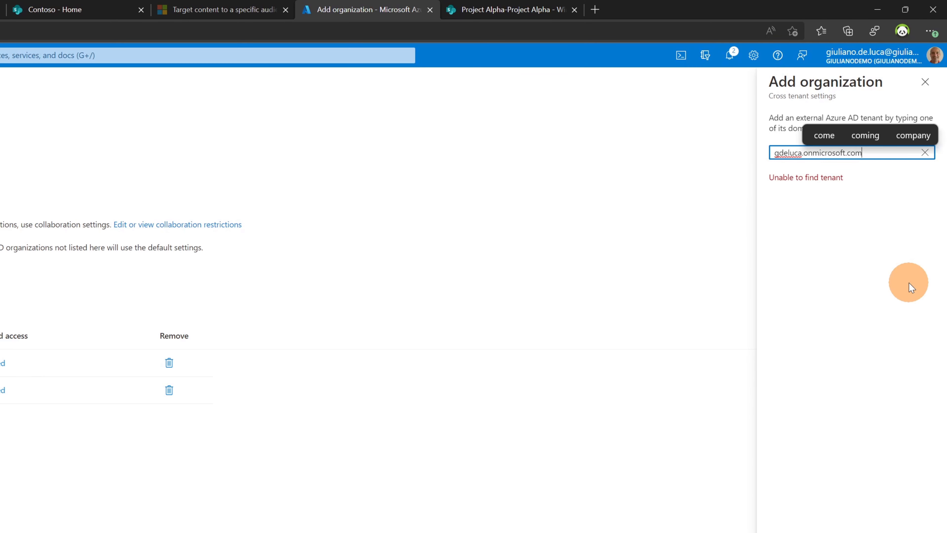
pyautogui.click(901, 285)
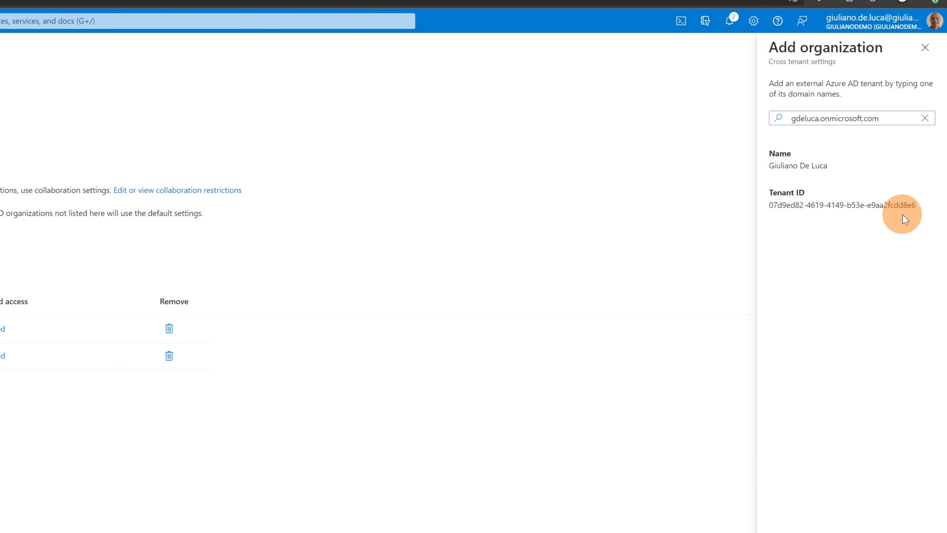
pyautogui.click(793, 507)
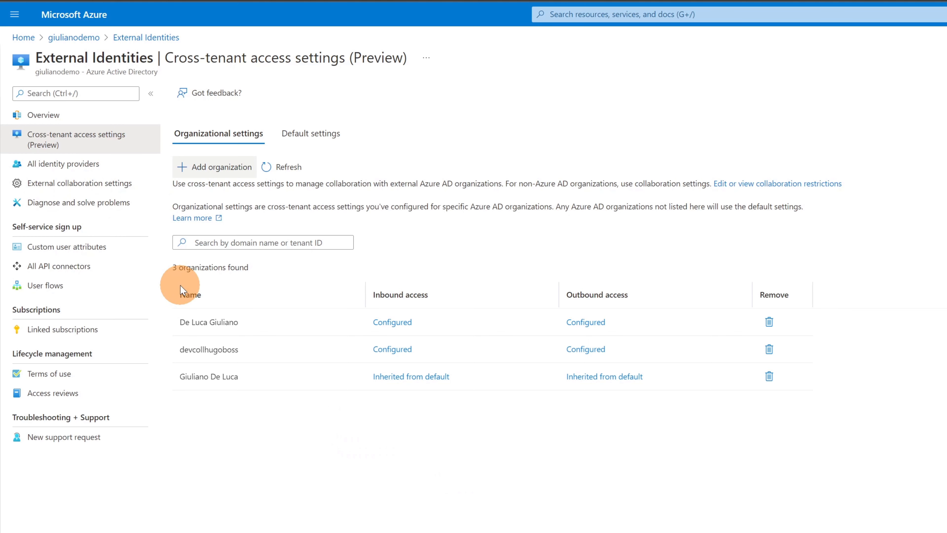
# Step: Set the newly added organization's inbound B2B collaboration to customized settings and check its application access
pyautogui.click(411, 377)
pyautogui.click(81, 174)
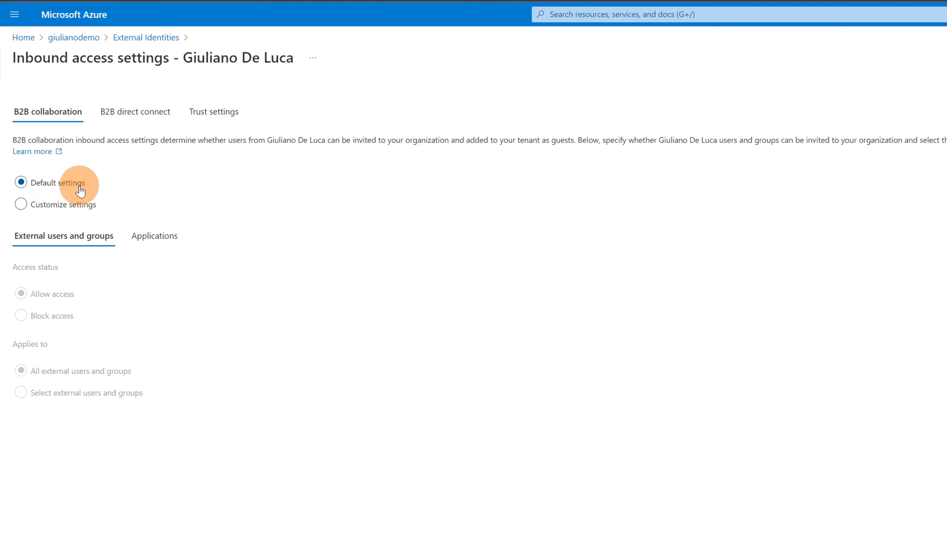
pyautogui.click(64, 212)
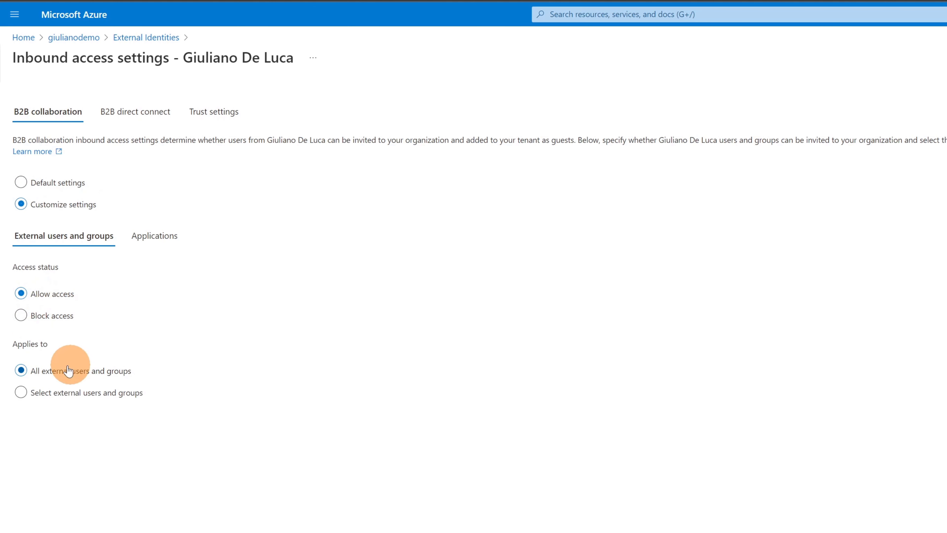
pyautogui.click(167, 233)
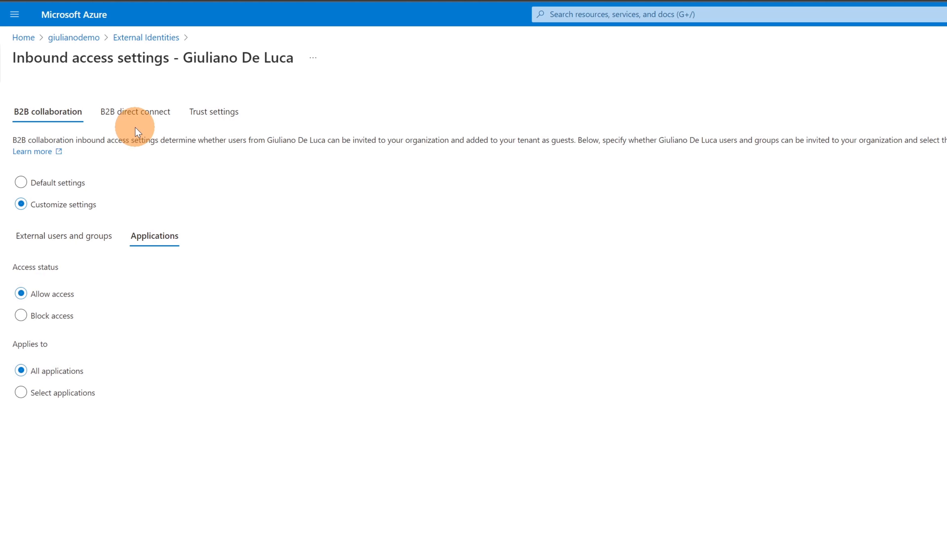
# Step: Customize and save the organization's inbound B2B direct connect settings, then review its trust settings and other inbound options
pyautogui.click(138, 118)
pyautogui.click(68, 208)
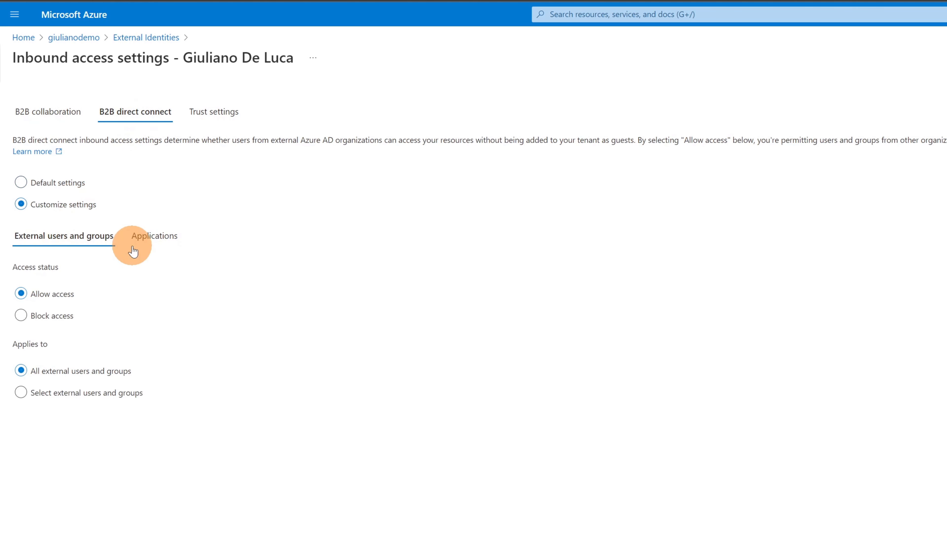
pyautogui.click(145, 239)
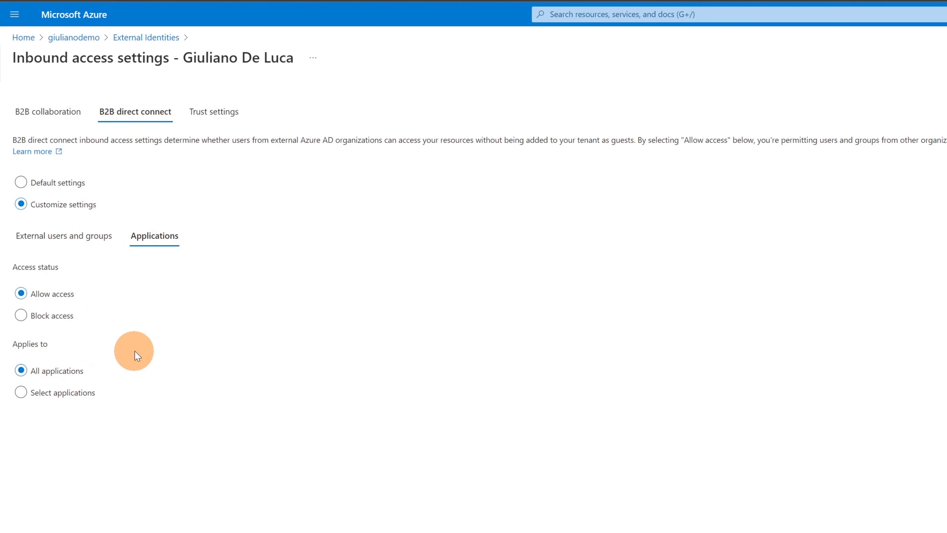
pyautogui.click(234, 116)
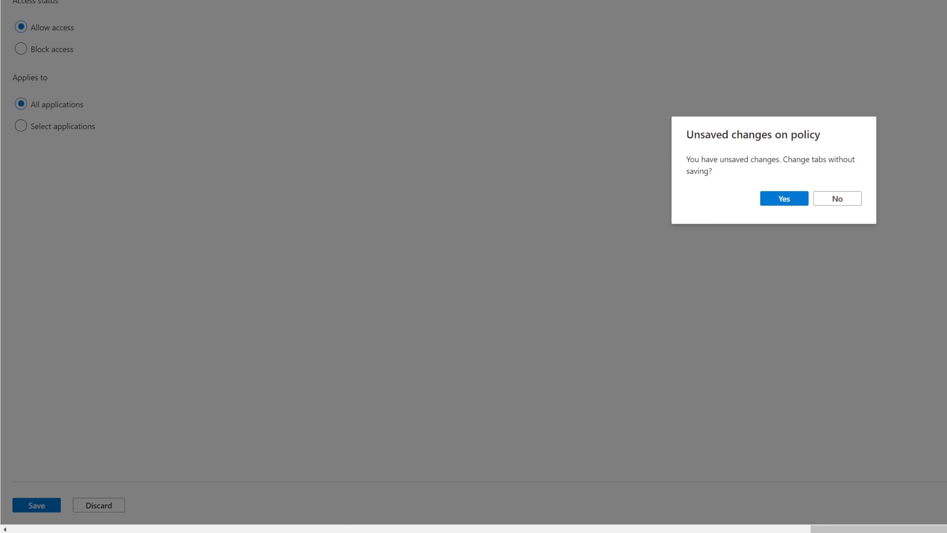
pyautogui.click(857, 227)
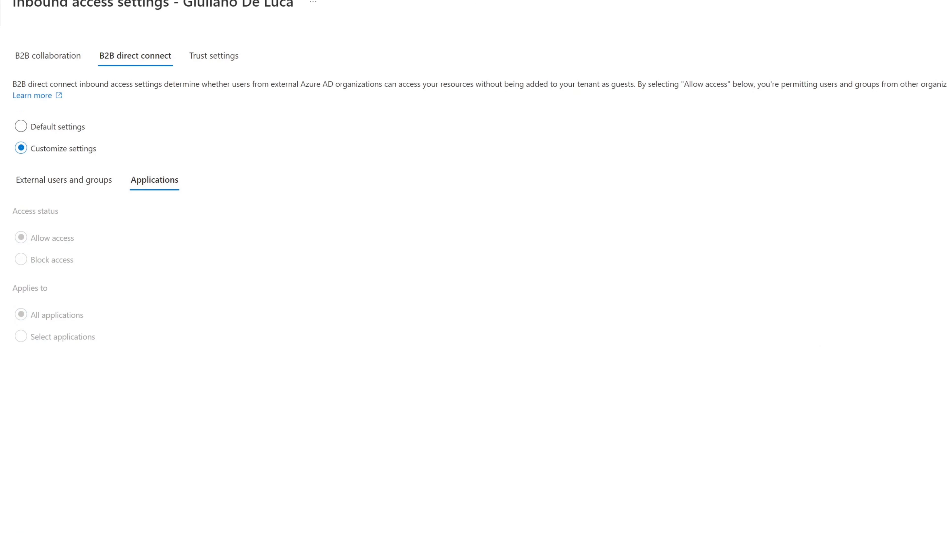
pyautogui.click(216, 116)
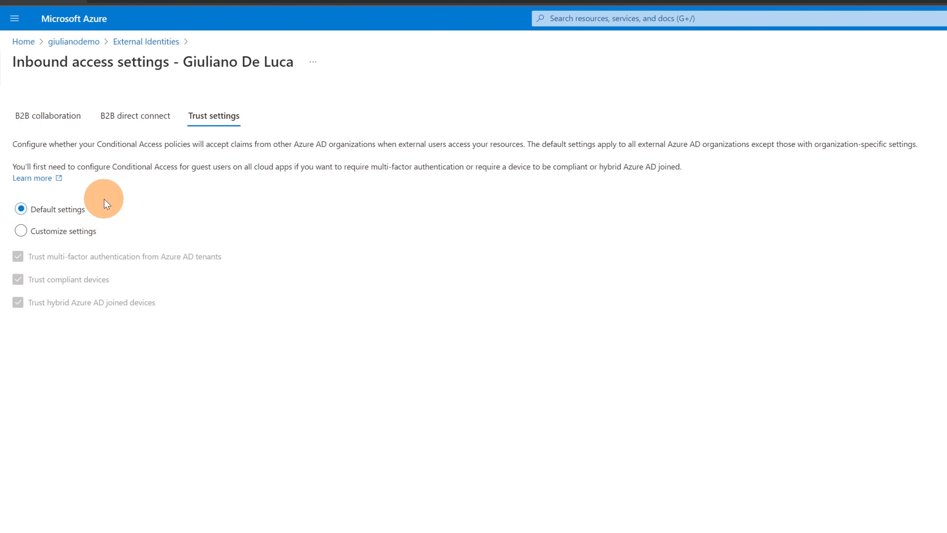
pyautogui.click(132, 116)
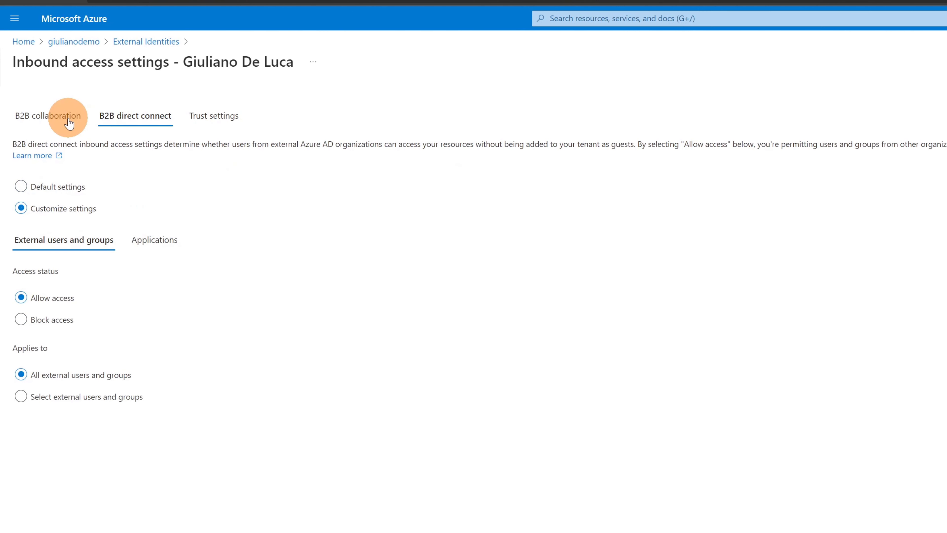
pyautogui.click(78, 120)
# Step: Customize the newly added organization's outbound B2B direct connect settings and allow access for all giulianodemo users
pyautogui.click(146, 41)
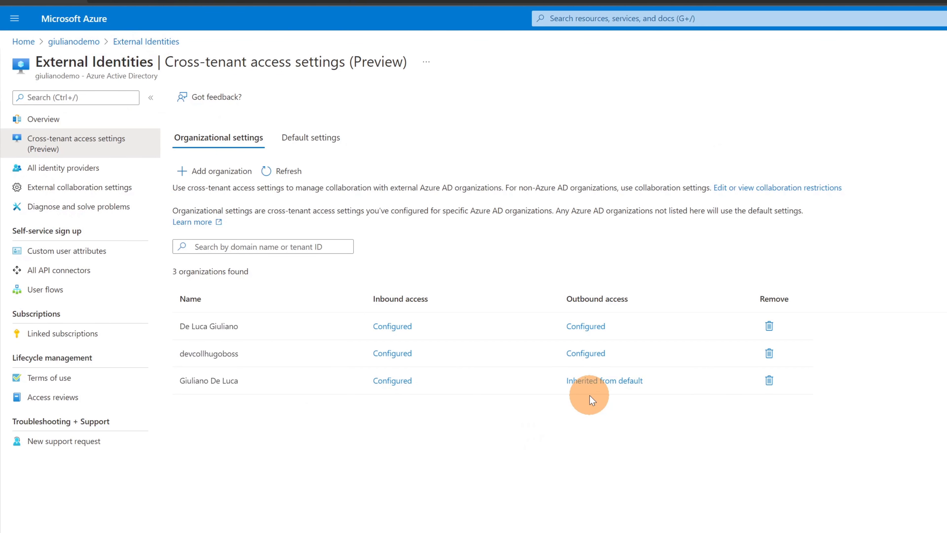
pyautogui.click(626, 385)
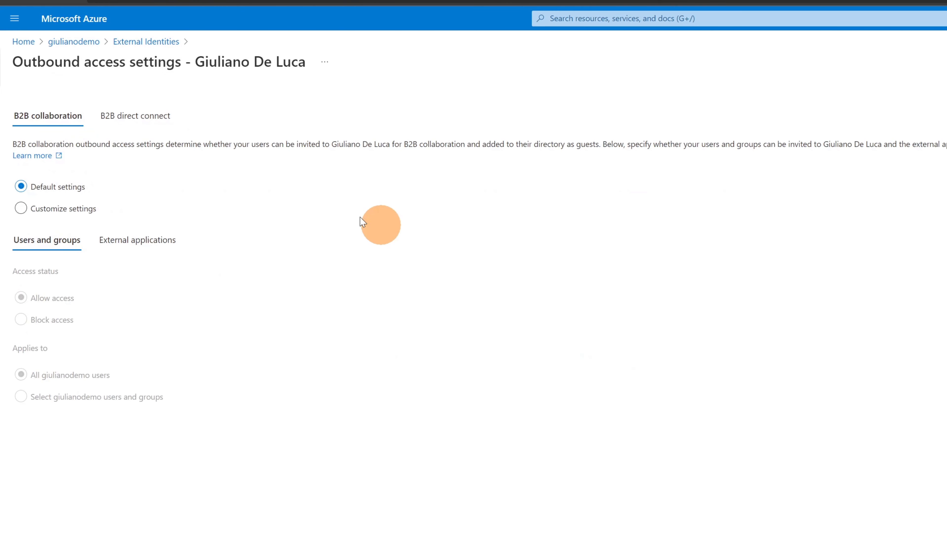
pyautogui.click(133, 118)
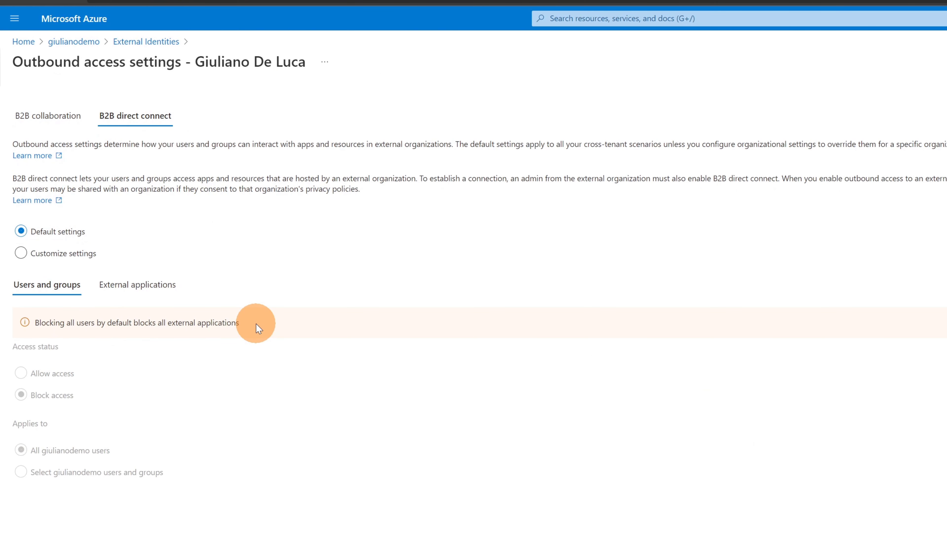
pyautogui.click(54, 253)
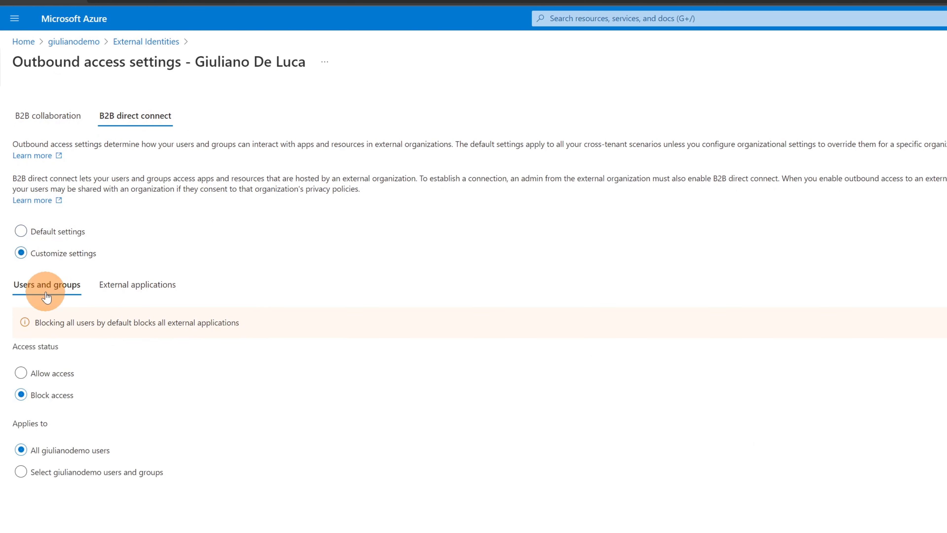
pyautogui.click(43, 374)
# Step: Allow outbound B2B direct connect access to all external applications, save with consent to share limited contact data, and return to External Identities
pyautogui.click(143, 288)
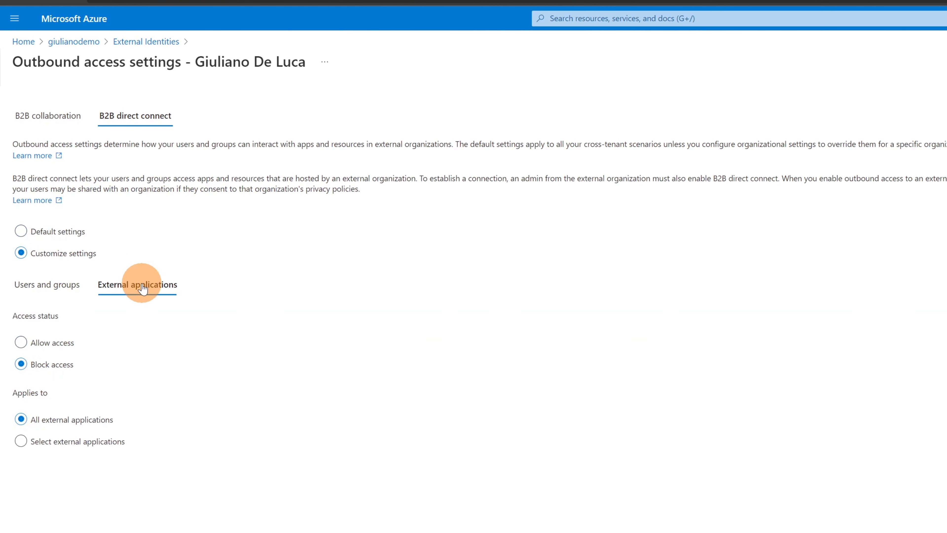
pyautogui.click(35, 343)
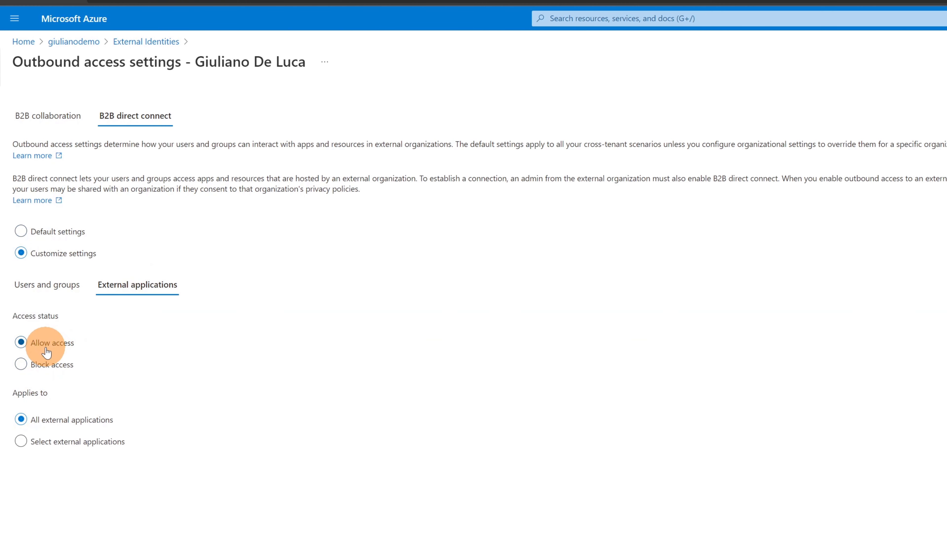
pyautogui.scroll(-7, 263, 466)
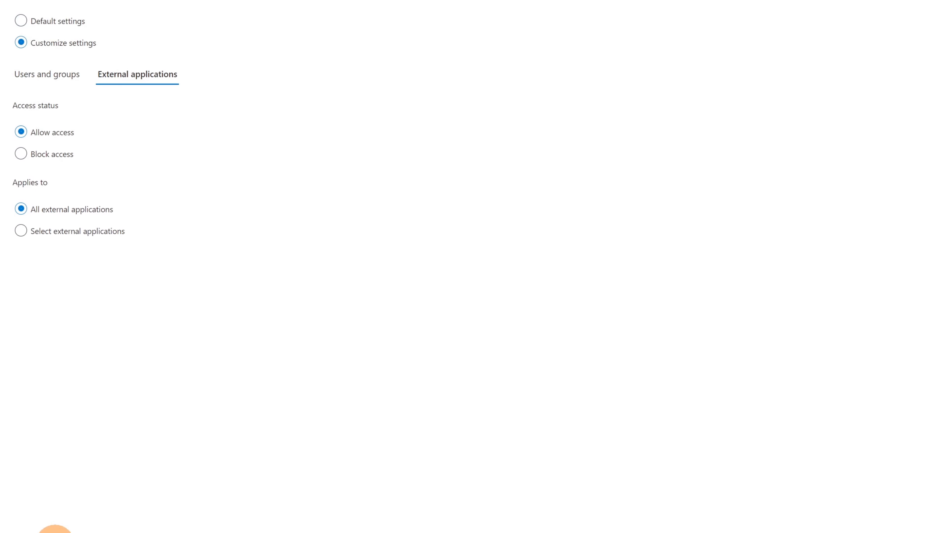
pyautogui.click(37, 505)
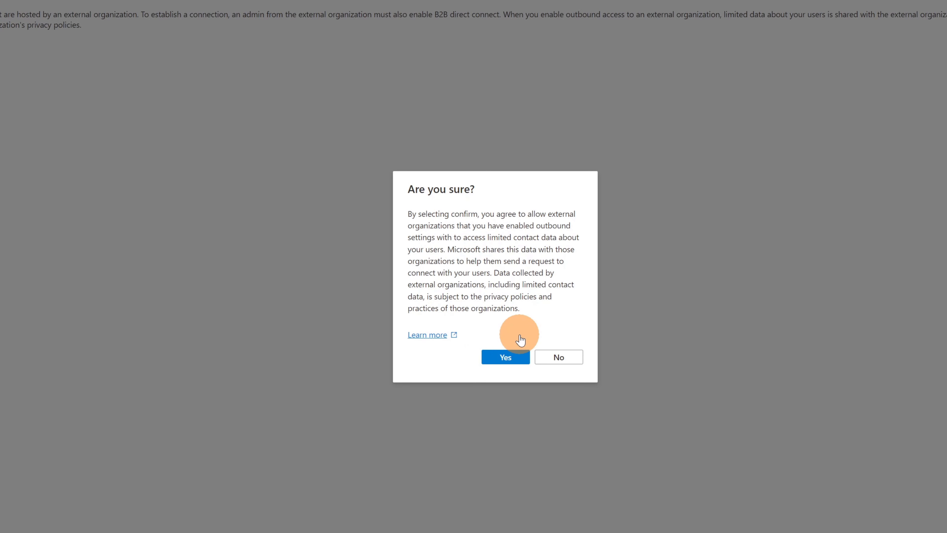
pyautogui.click(507, 357)
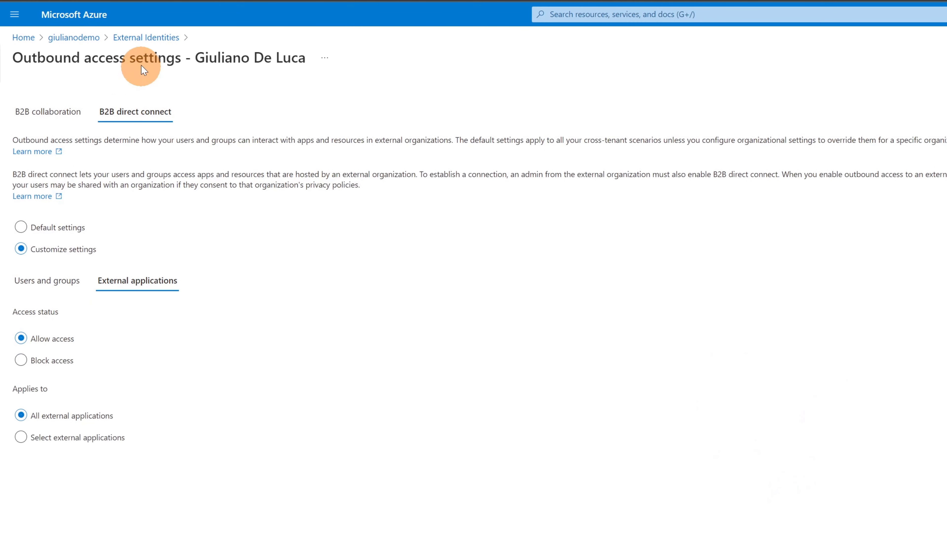
pyautogui.click(143, 41)
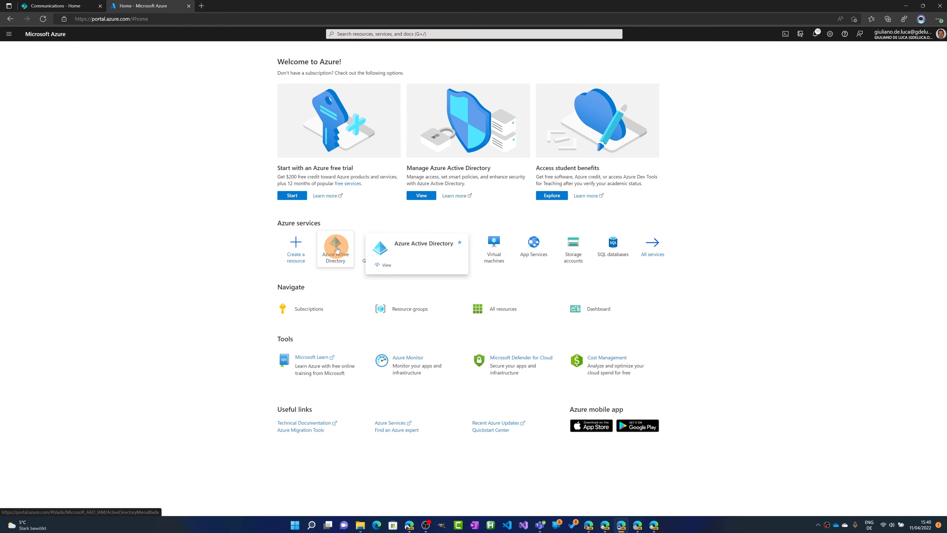
# Step: In the external organization's Azure portal, open the Azure Active Directory External Identities cross-tenant access settings
pyautogui.click(336, 249)
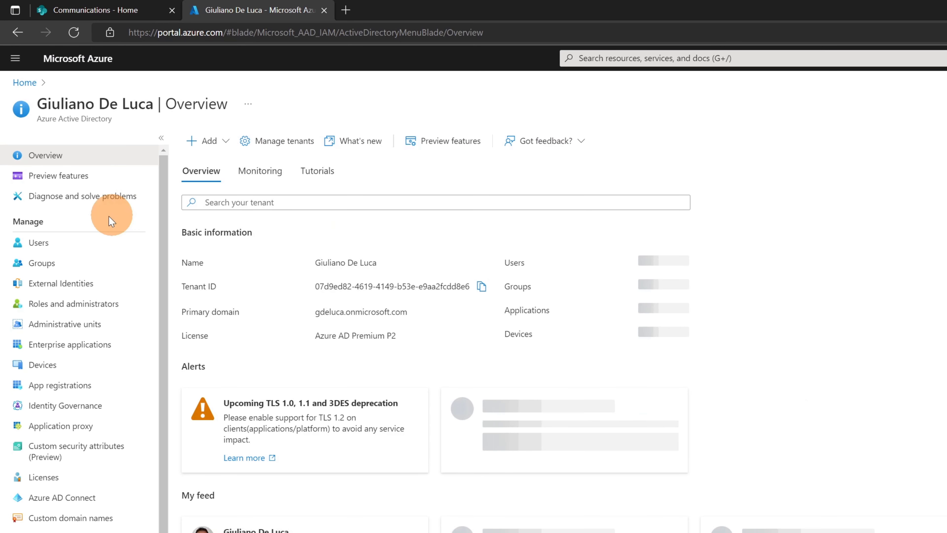
pyautogui.click(63, 287)
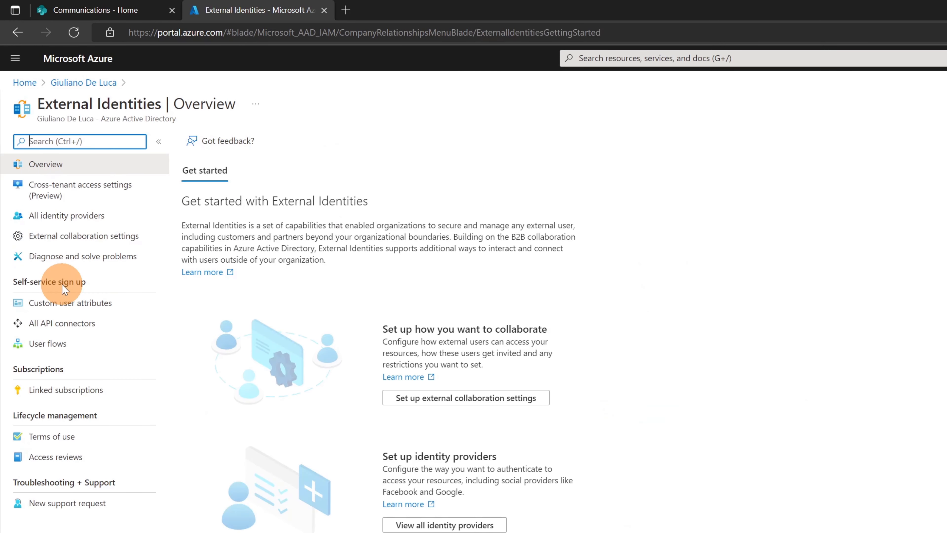
pyautogui.click(144, 190)
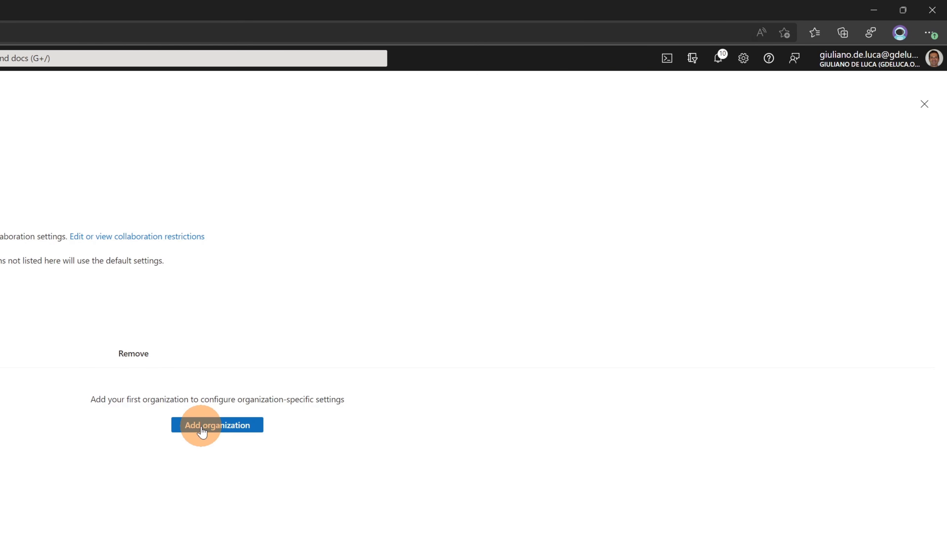
# Step: Add the organization with the domain giulianodemo.onmicrosoft.com to the cross-tenant access settings
pyautogui.click(201, 428)
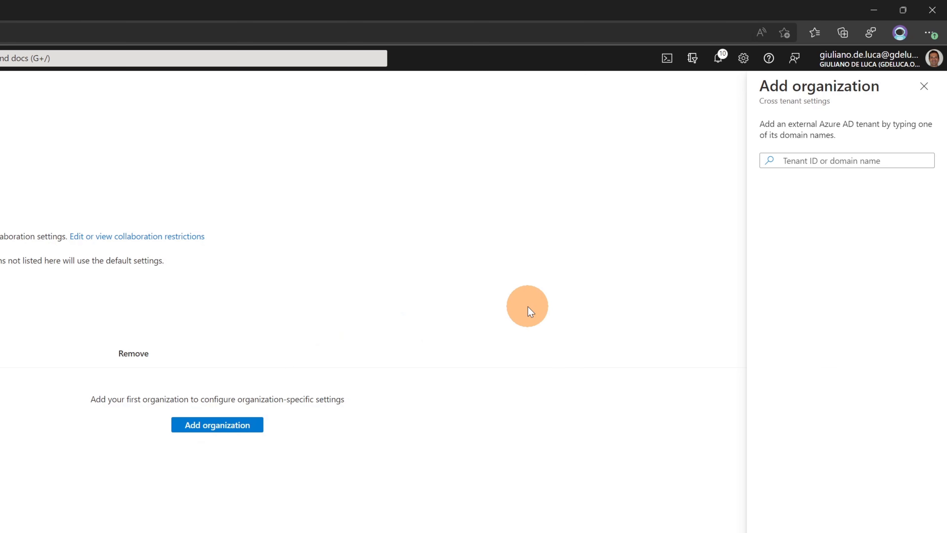
pyautogui.click(822, 161)
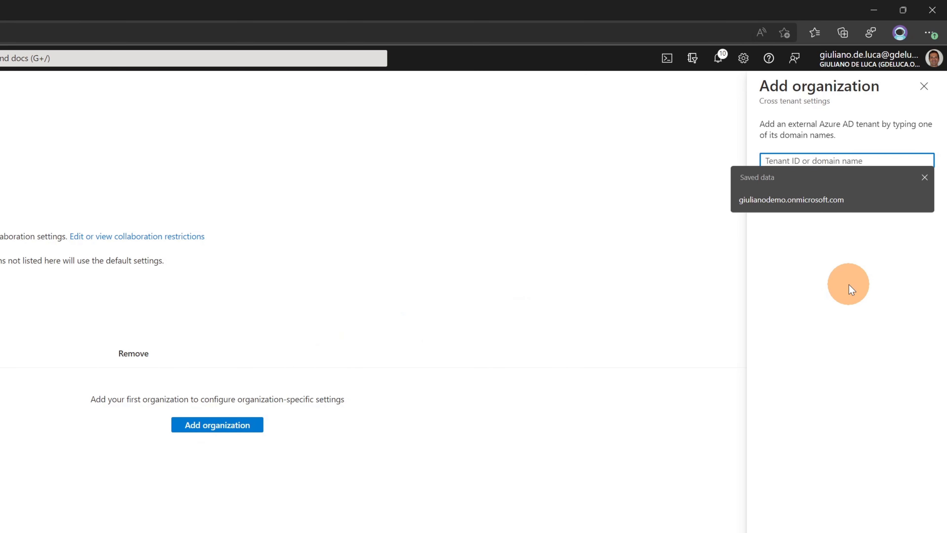
pyautogui.click(814, 205)
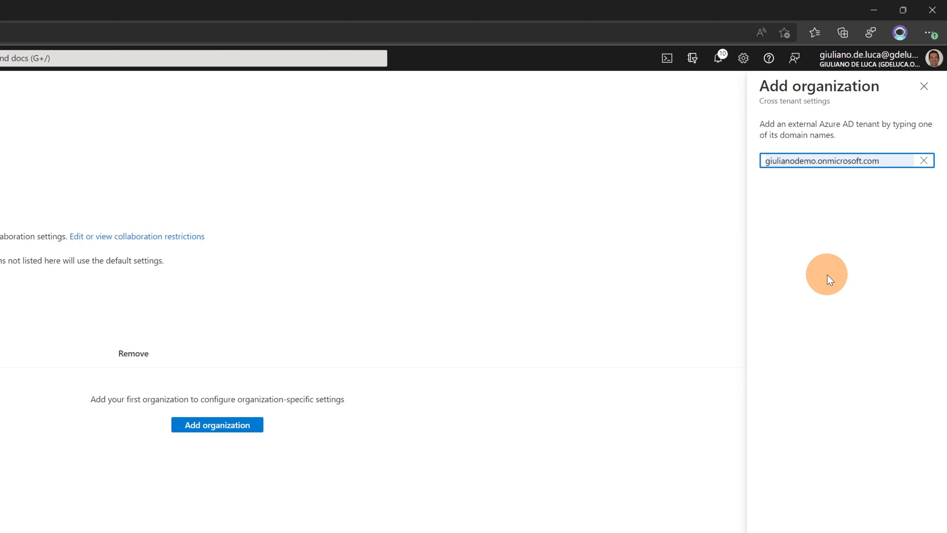
pyautogui.press('BackSpace')
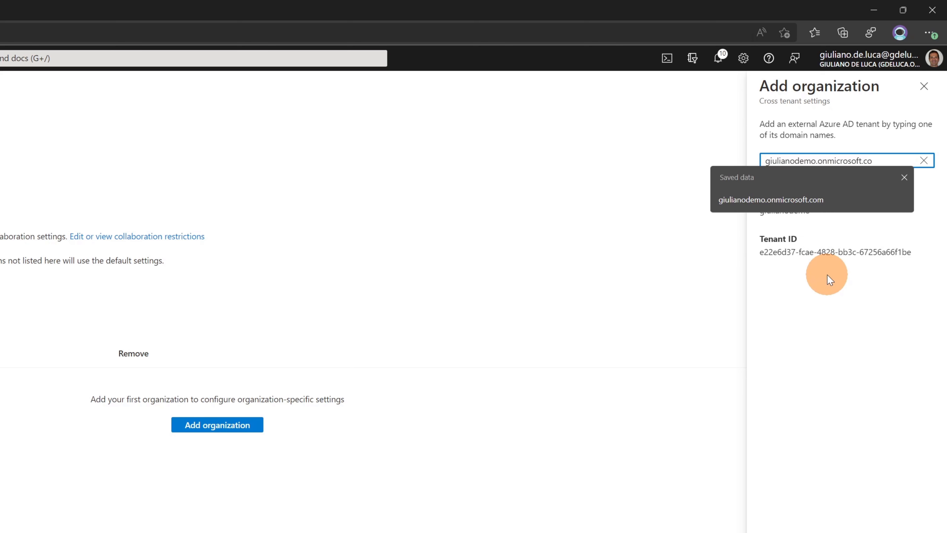
pyautogui.write('m')
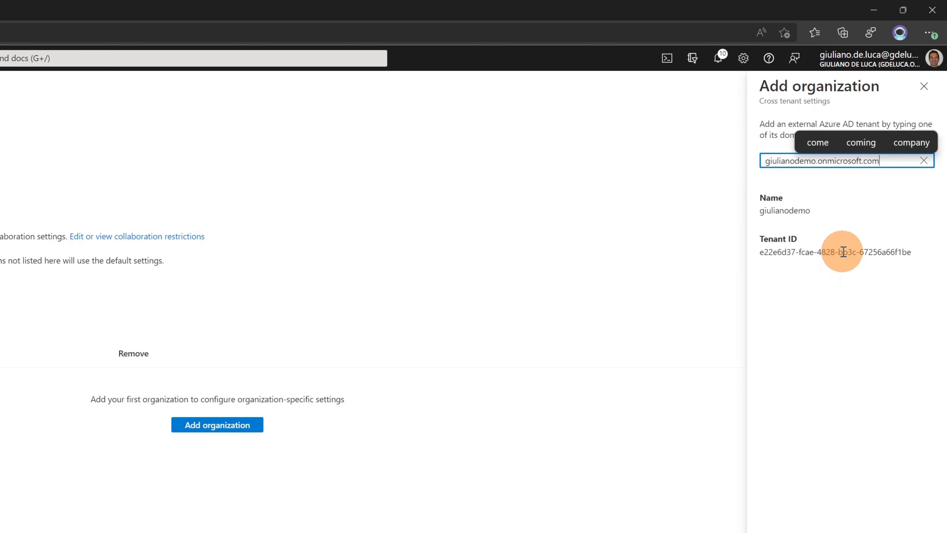
pyautogui.click(835, 200)
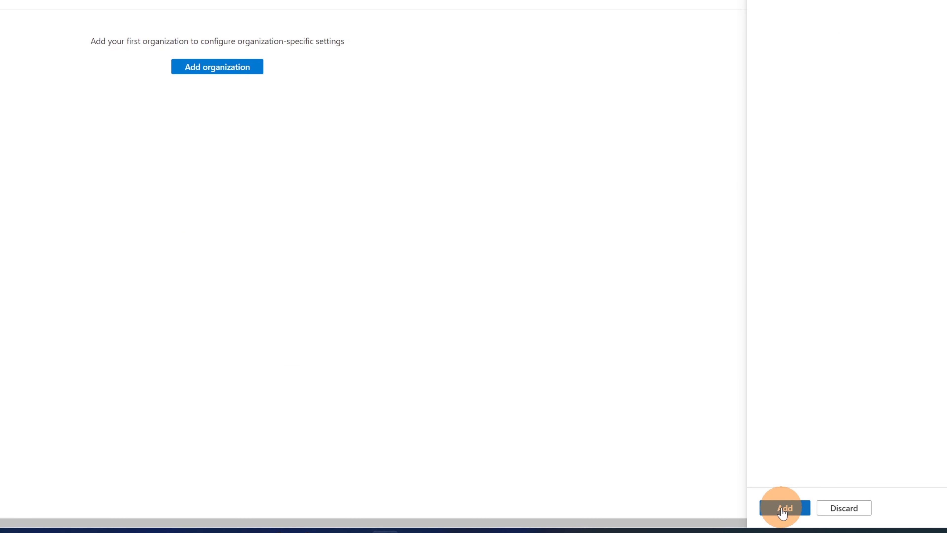
pyautogui.click(783, 508)
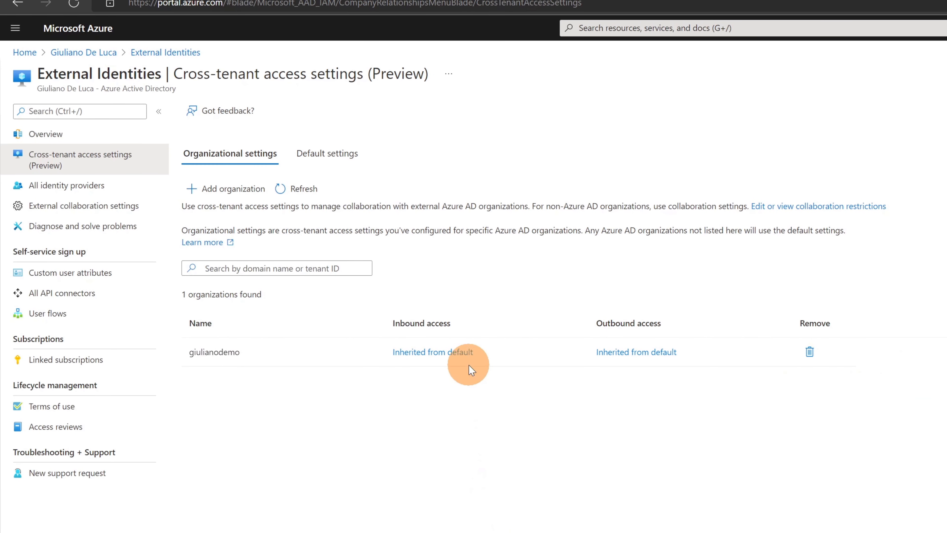
# Step: Set giulianodemo's inbound B2B collaboration to customized settings, check its application access, and decline changing sections without saving
pyautogui.click(404, 351)
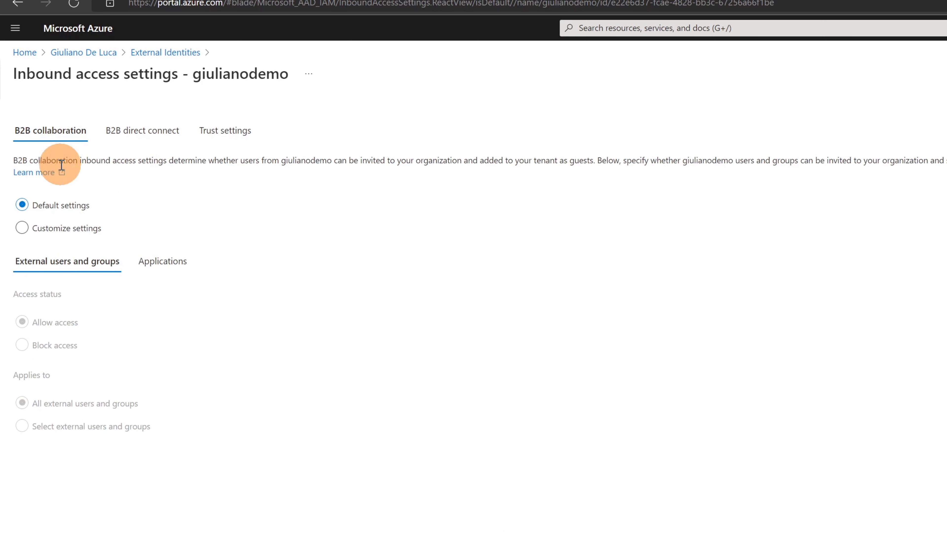
pyautogui.click(64, 229)
pyautogui.click(157, 261)
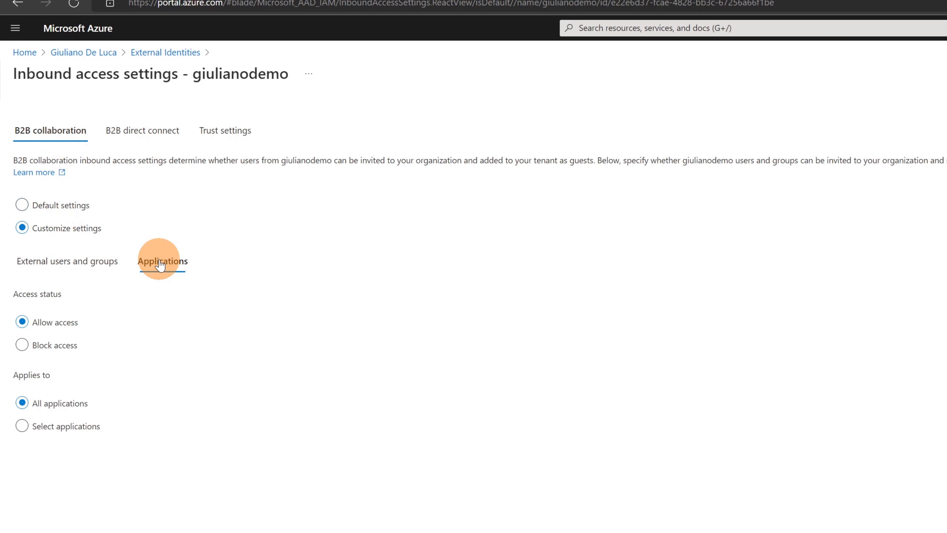
pyautogui.click(84, 262)
pyautogui.click(131, 130)
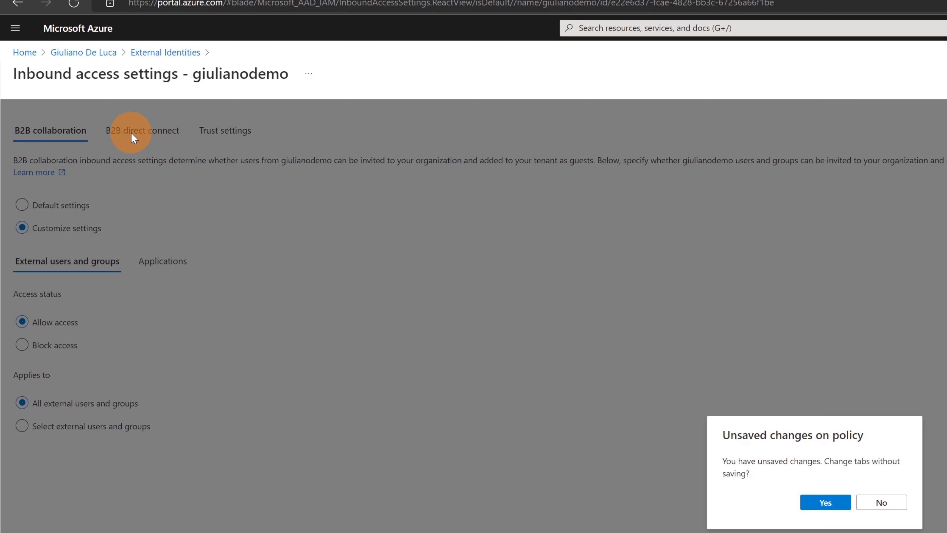
pyautogui.click(881, 503)
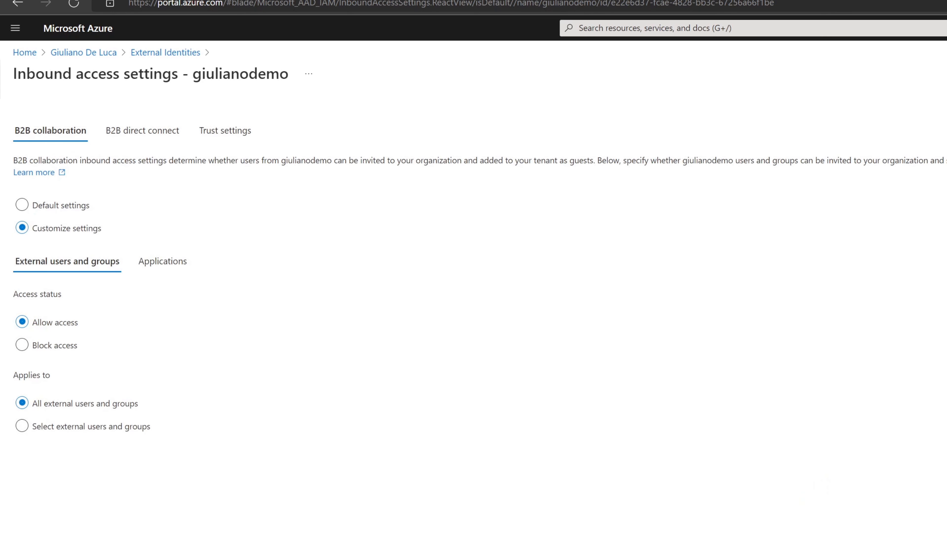
# Step: Set giulianodemo's inbound B2B direct connect to customized settings, check its trust settings and application access, and return to the organization list
pyautogui.click(141, 136)
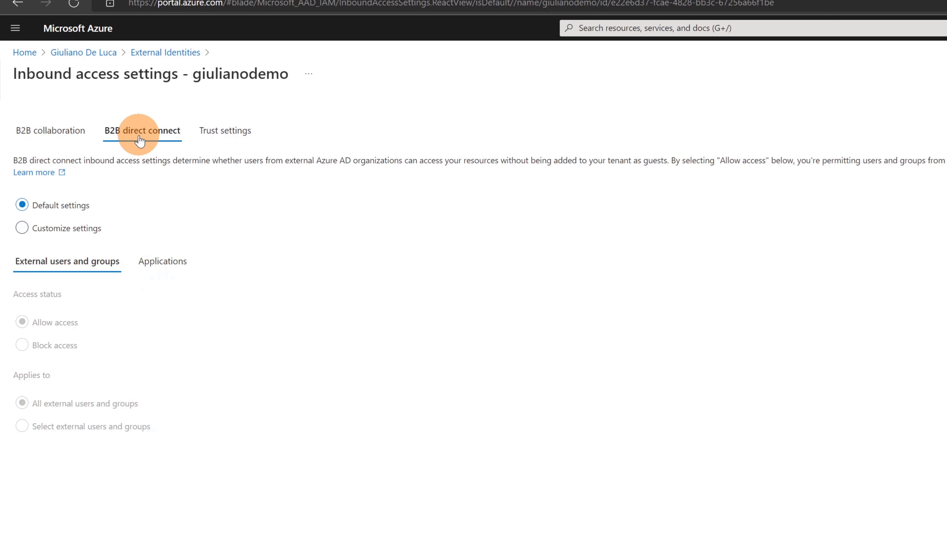
pyautogui.click(207, 131)
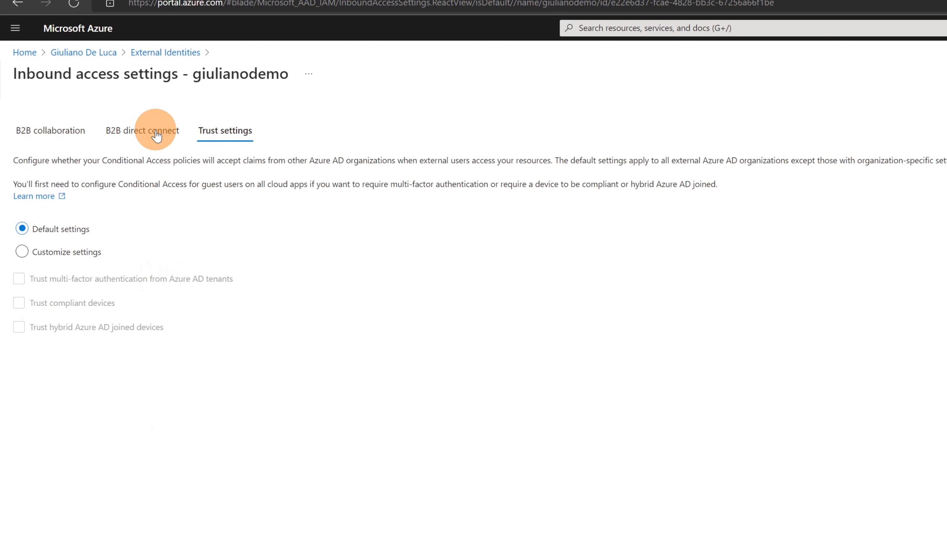
pyautogui.click(155, 134)
pyautogui.click(23, 228)
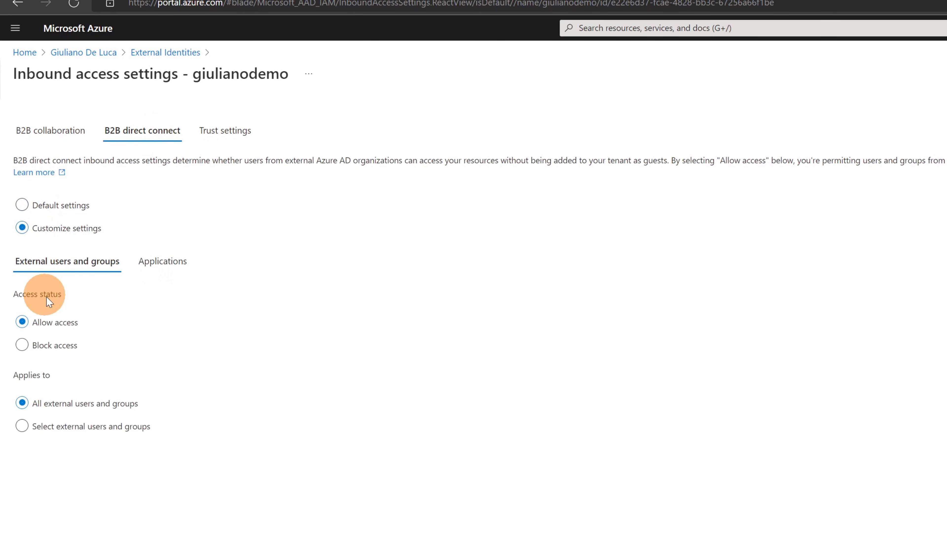
pyautogui.click(160, 262)
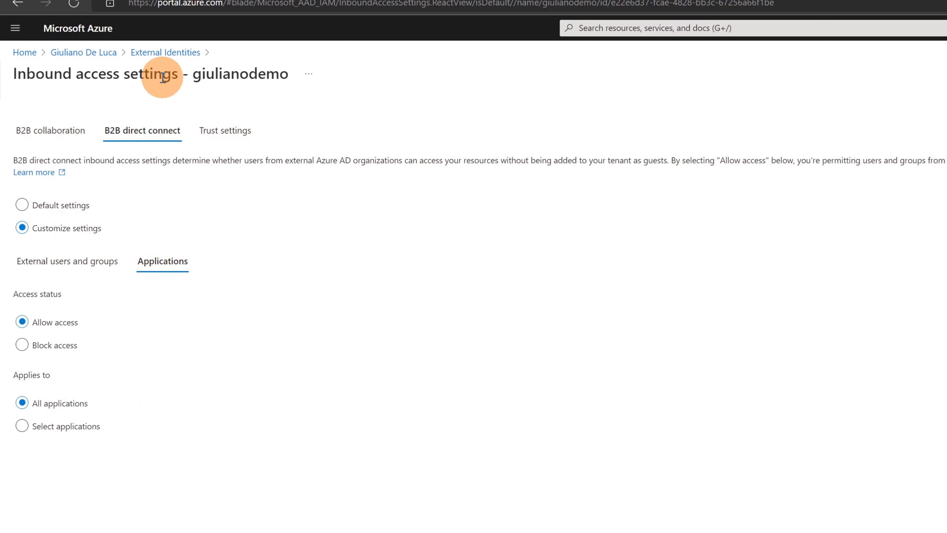
pyautogui.click(159, 52)
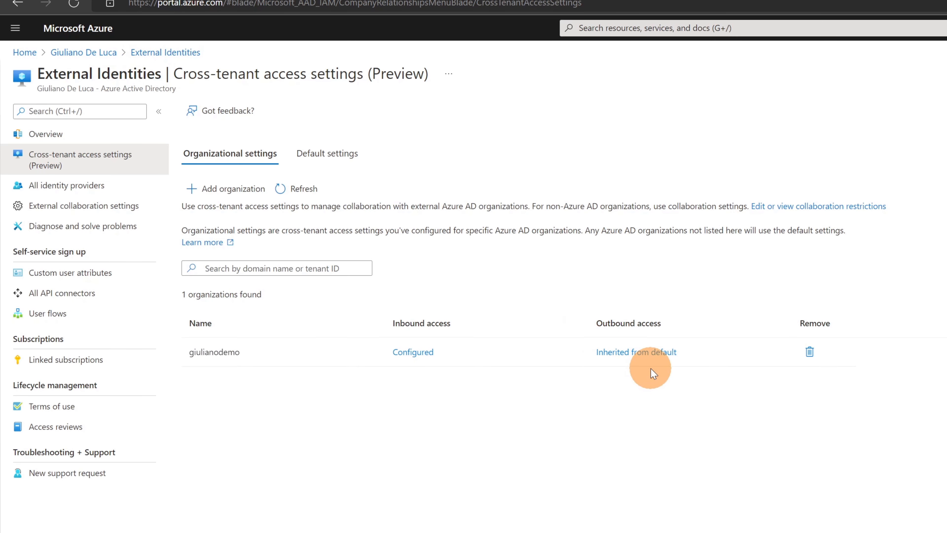
# Step: Set giulianodemo's outbound B2B collaboration to customized settings, check its external applications access, and decline changing sections without saving
pyautogui.click(647, 351)
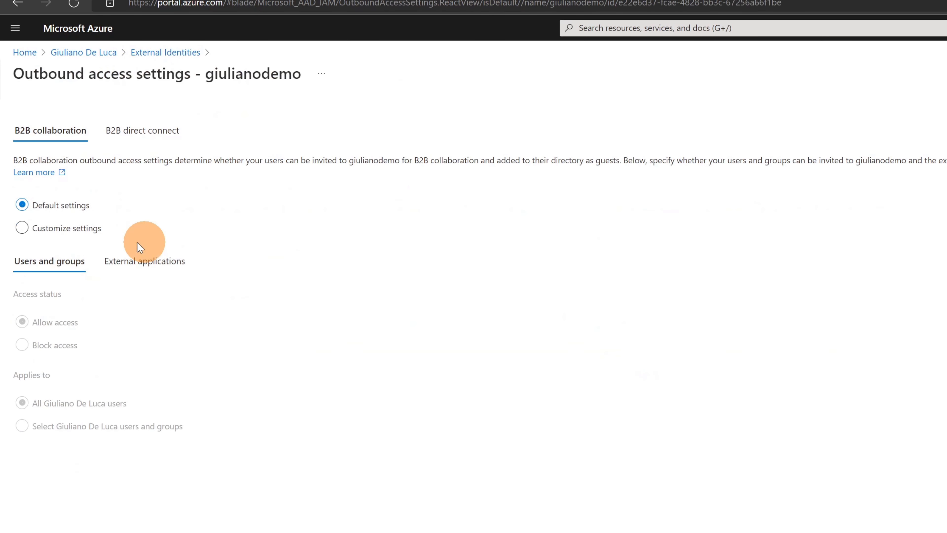
pyautogui.click(95, 238)
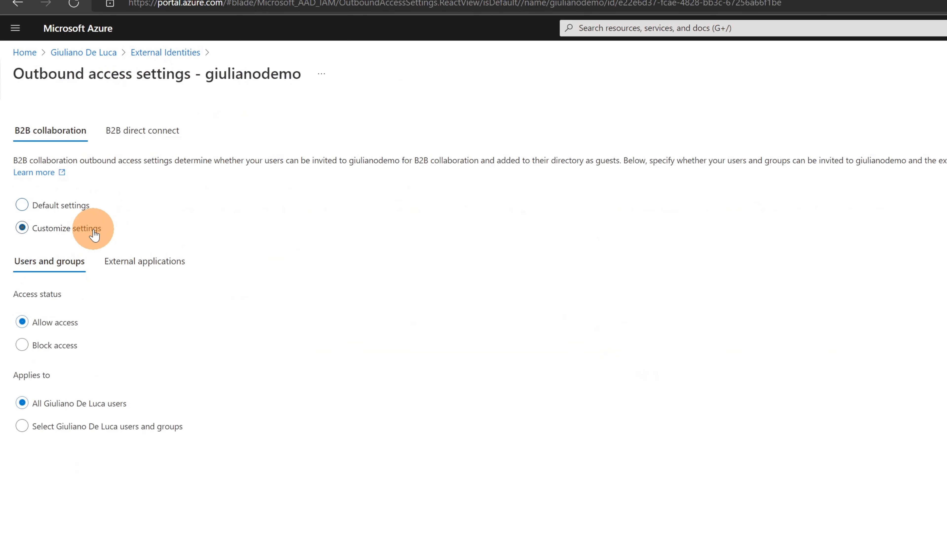
pyautogui.click(163, 265)
pyautogui.click(53, 261)
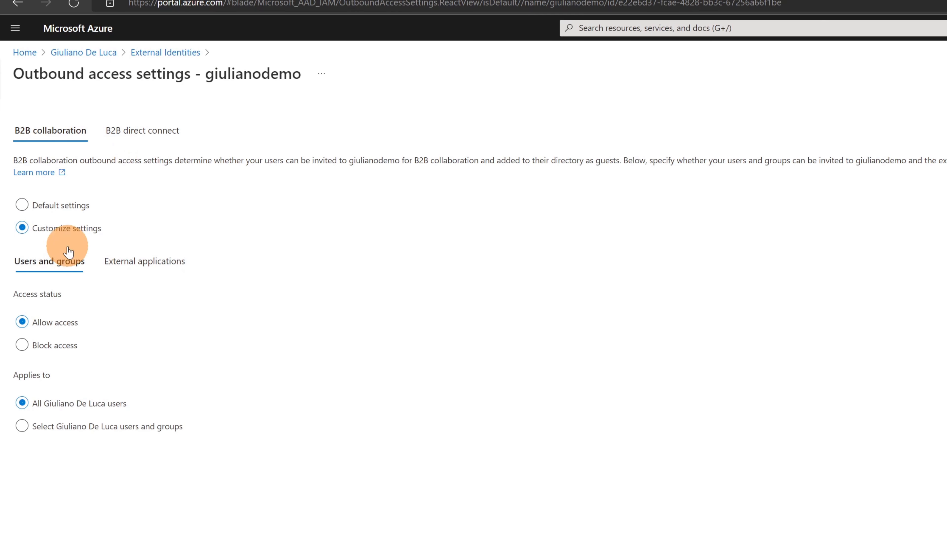
pyautogui.click(135, 138)
pyautogui.click(882, 502)
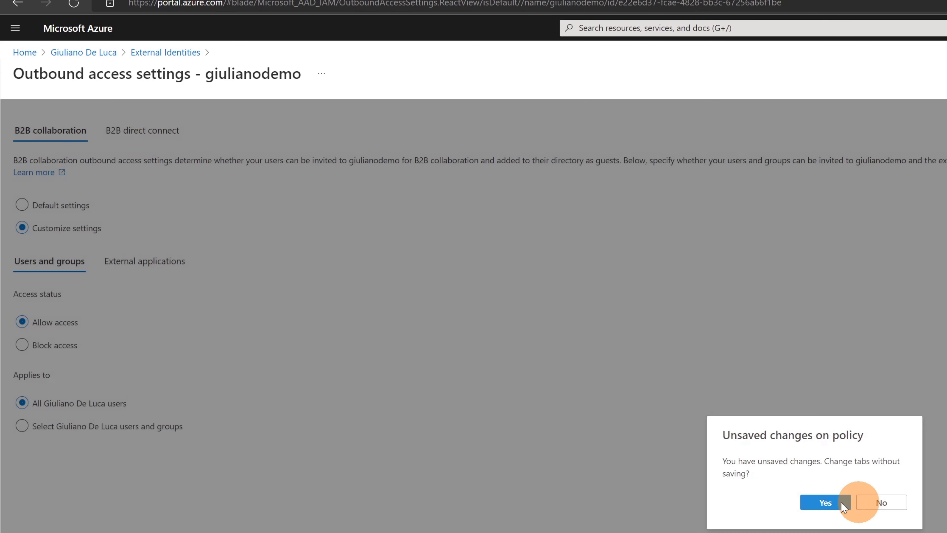
# Step: Customize giulianodemo's outbound B2B direct connect to allow access for all users and all external applications, then save and consent to contact data sharing
pyautogui.click(160, 132)
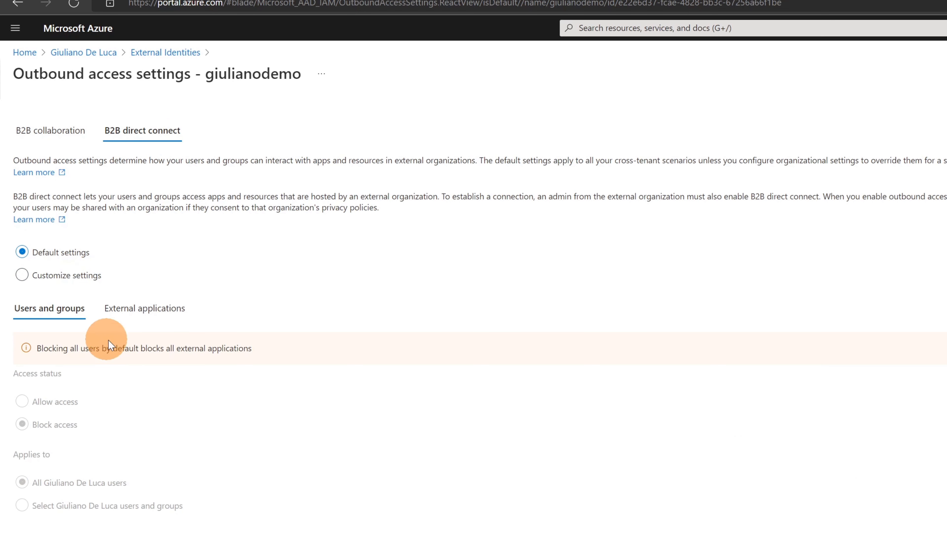
pyautogui.click(62, 280)
pyautogui.click(32, 402)
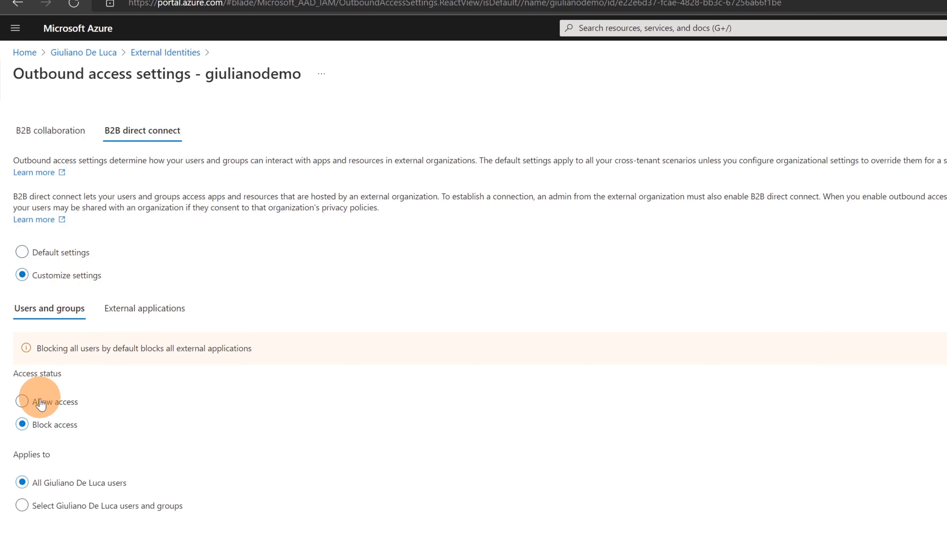
pyautogui.click(132, 310)
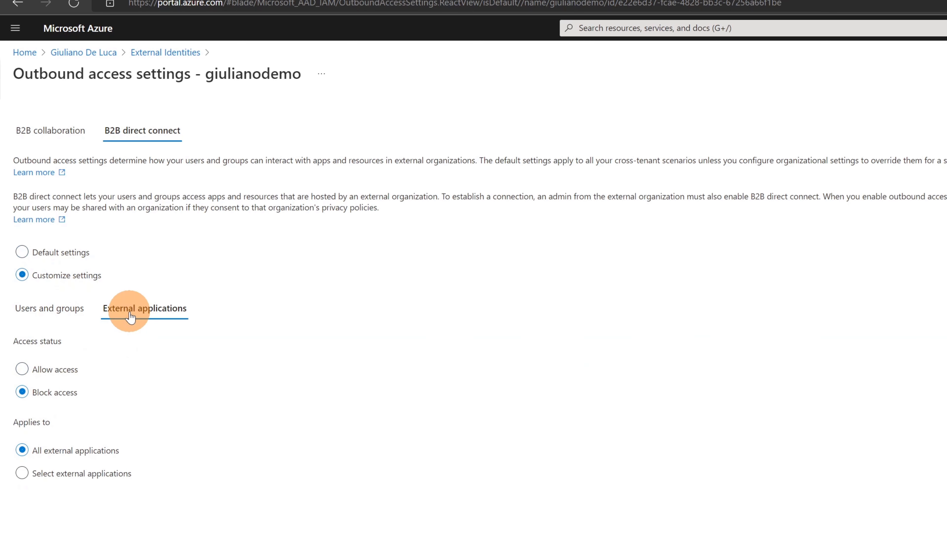
pyautogui.click(78, 362)
pyautogui.click(60, 310)
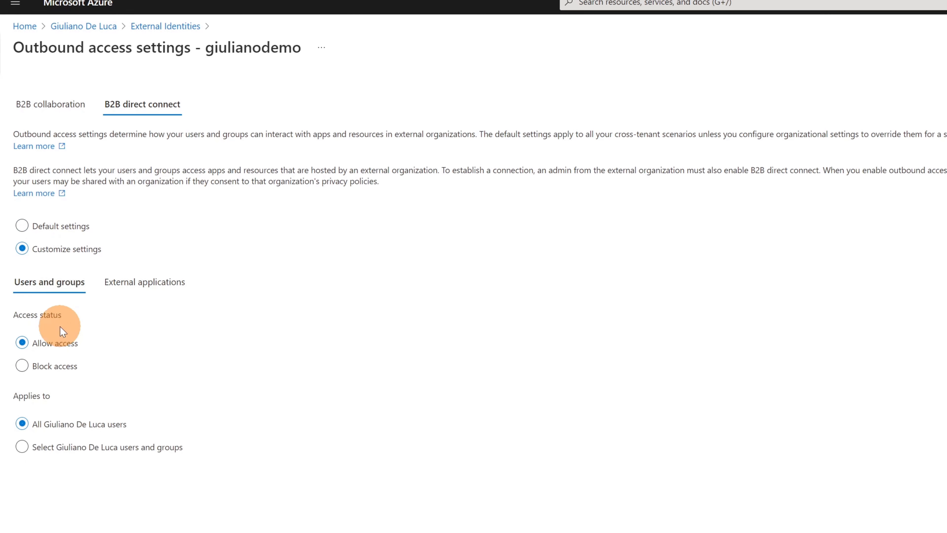
pyautogui.click(23, 509)
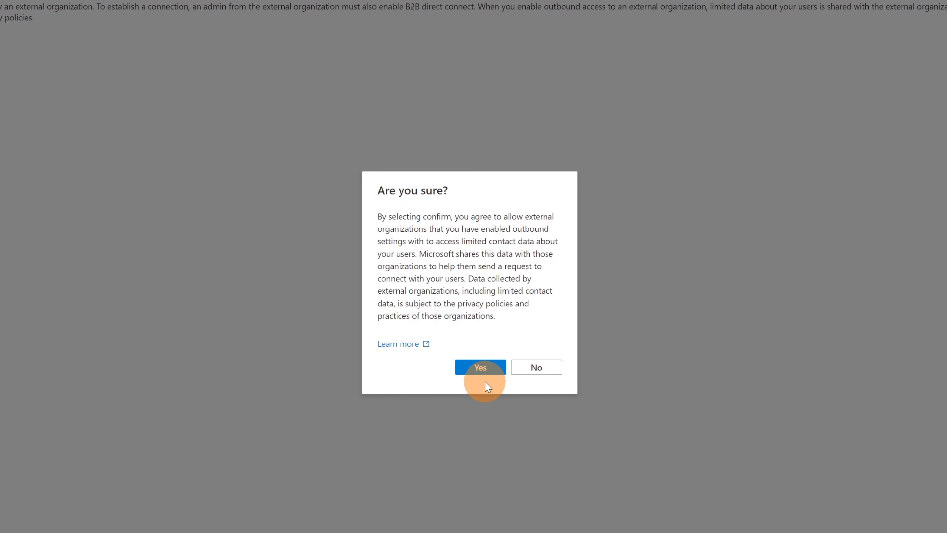
pyautogui.click(481, 368)
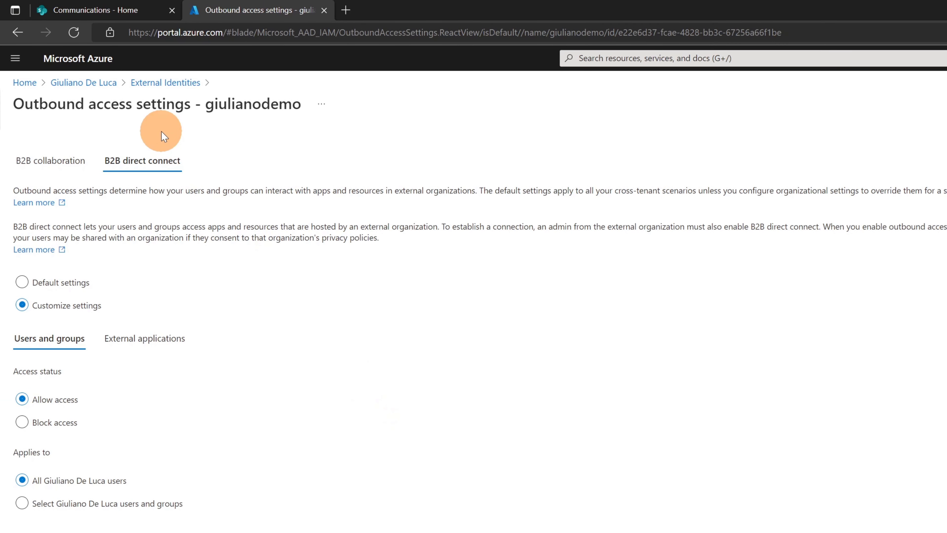
# Step: Return to the tenant's cross-tenant access settings and check the default settings and giulianodemo's inbound and outbound access status
pyautogui.click(108, 85)
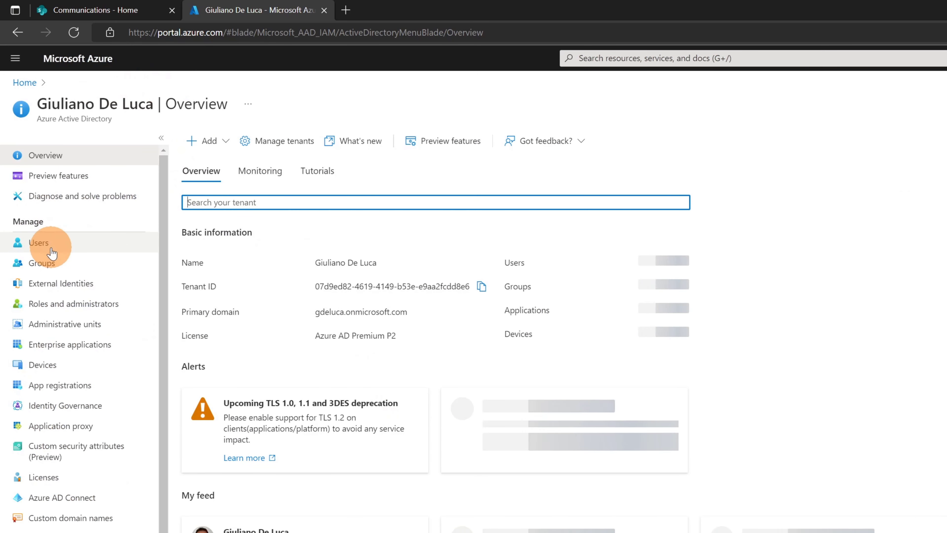
pyautogui.click(48, 283)
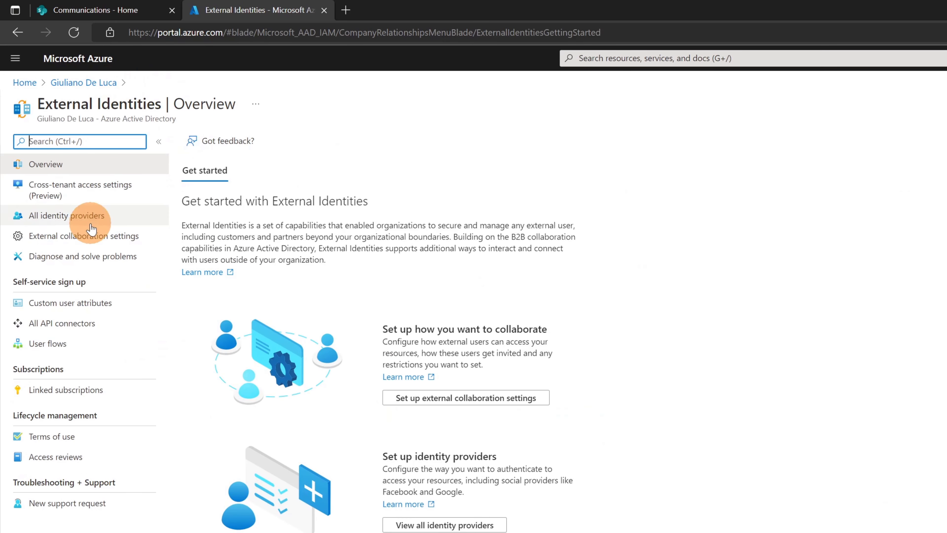
pyautogui.click(75, 189)
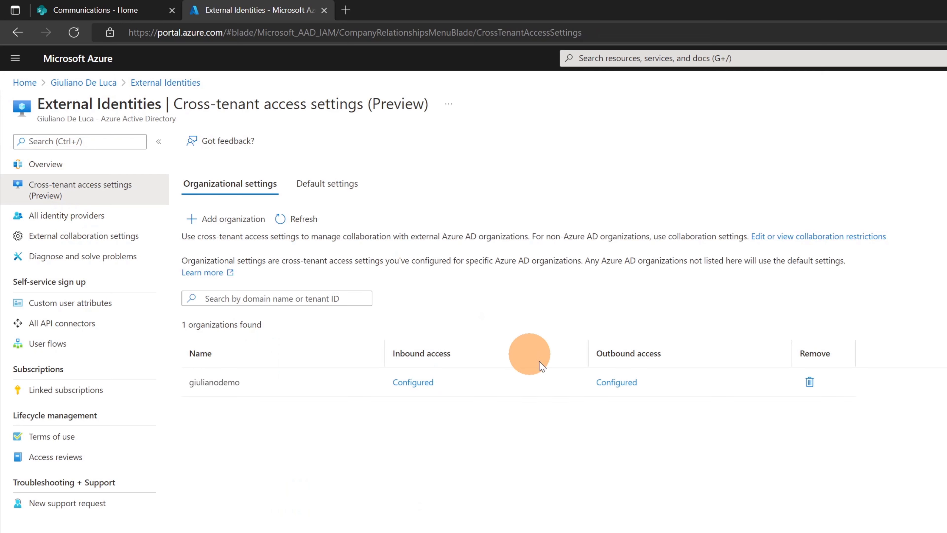
pyautogui.click(313, 198)
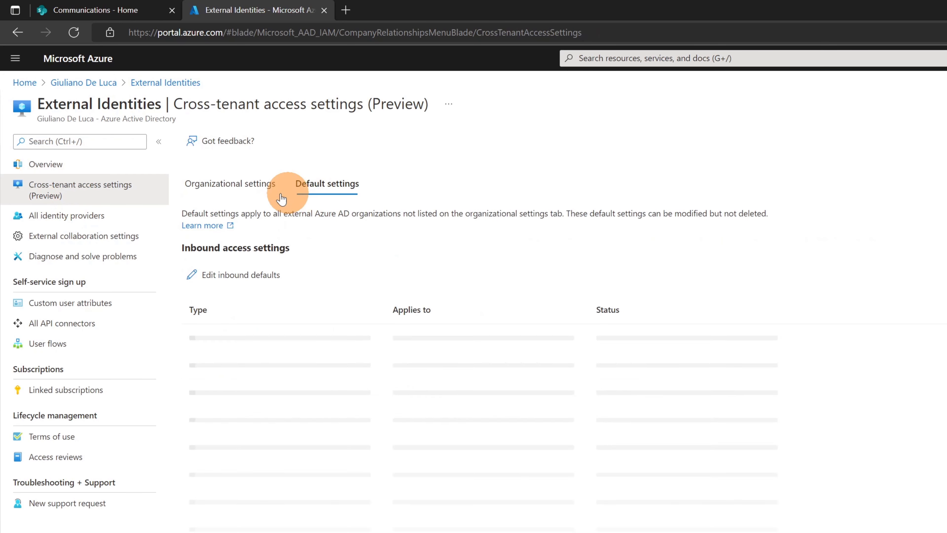
pyautogui.click(242, 195)
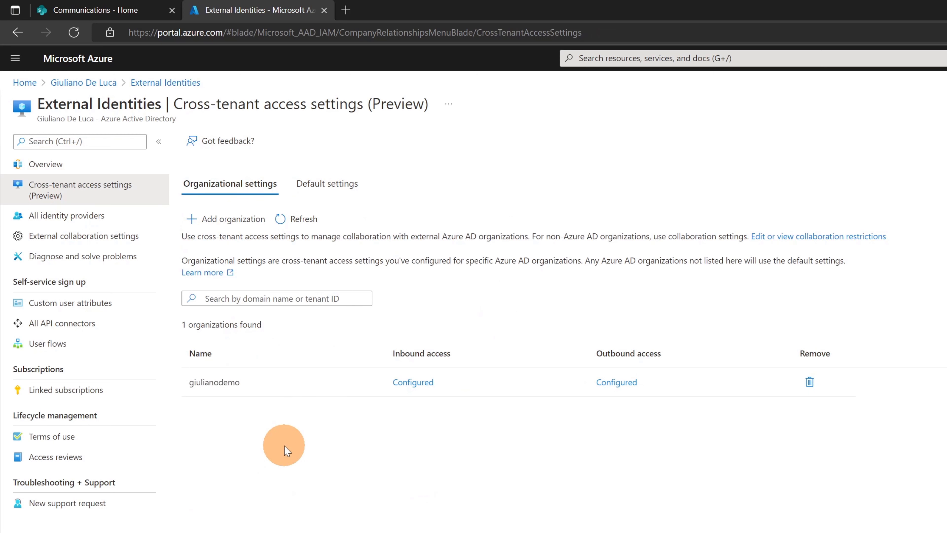